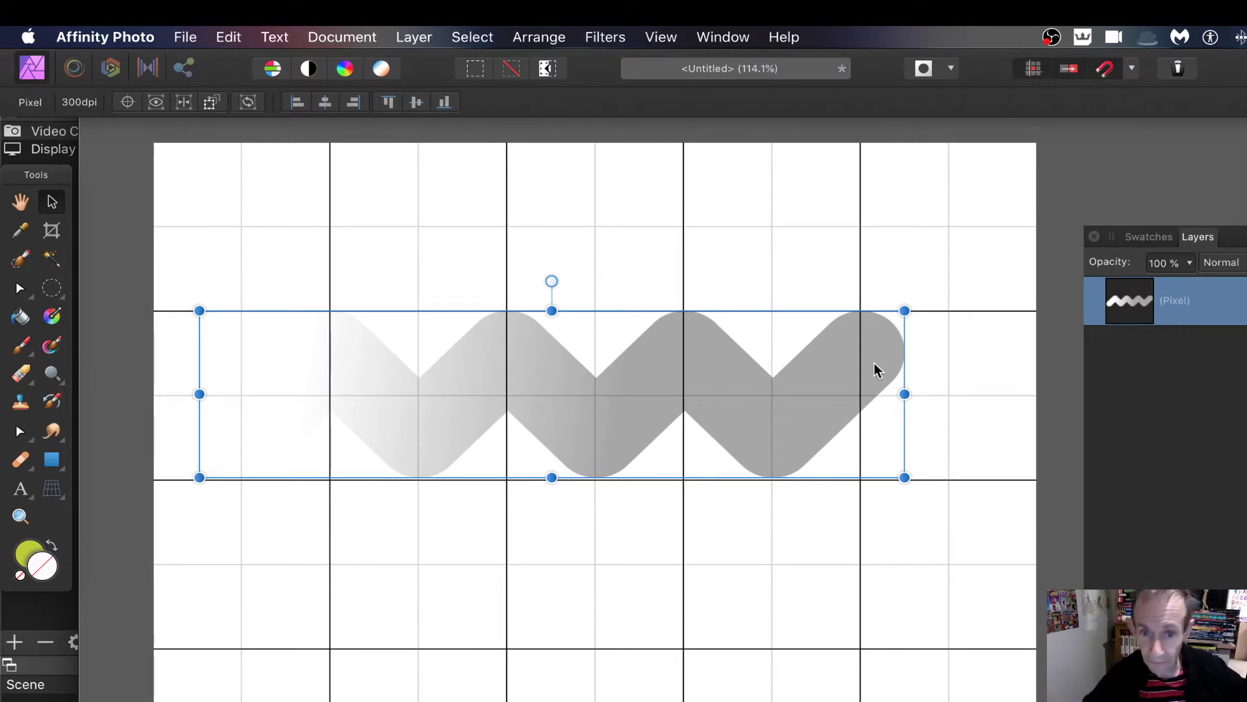
Delete the grey zigzag pixel layer, leaving the empty grid canvas
key(Delete)
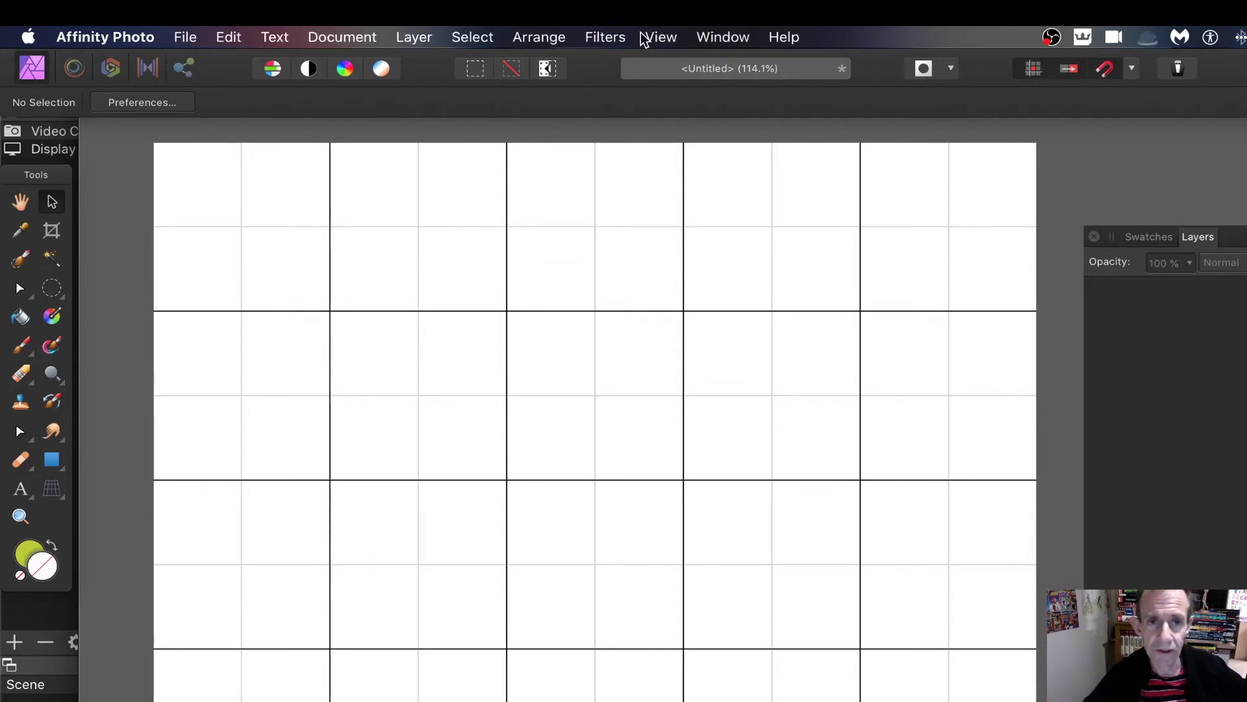
click(660, 38)
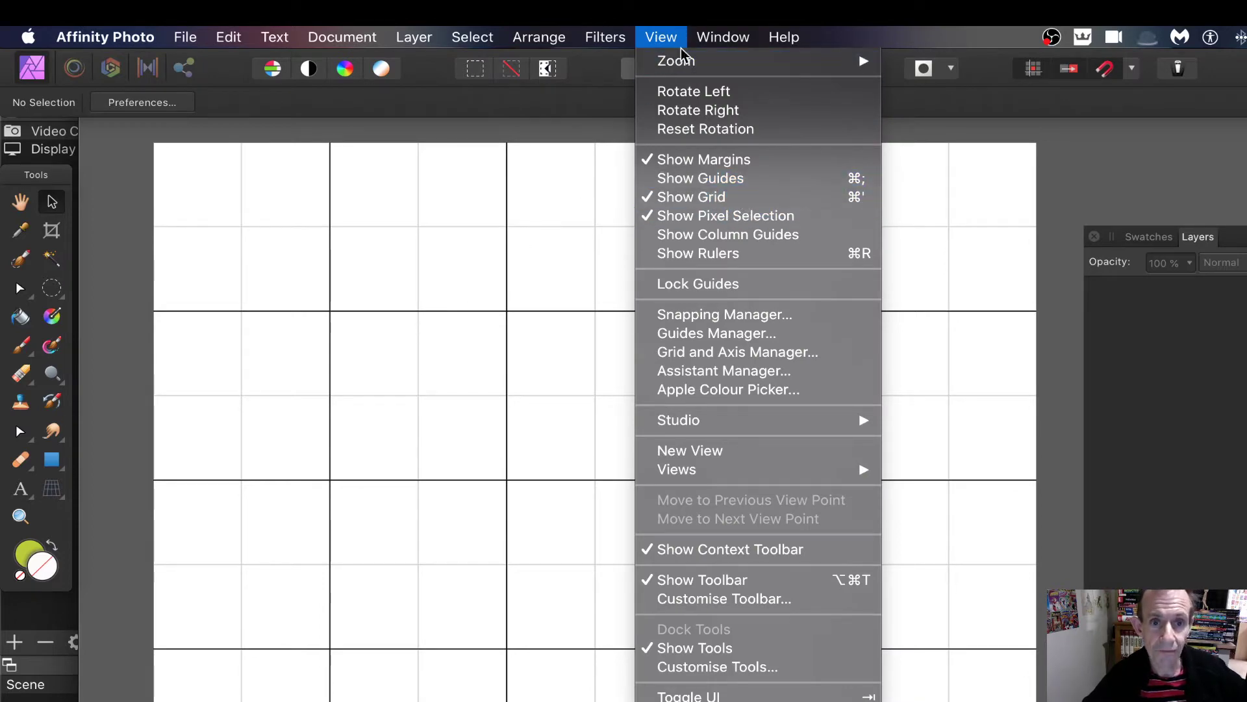
click(747, 317)
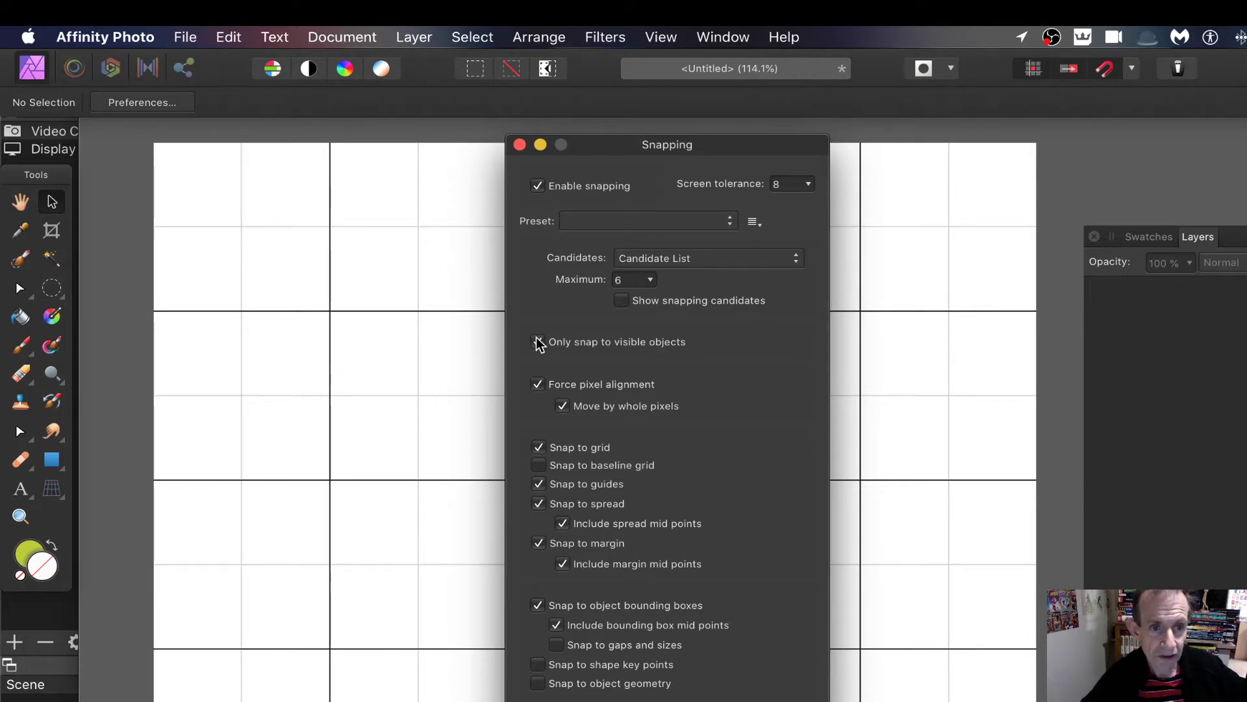
click(520, 144)
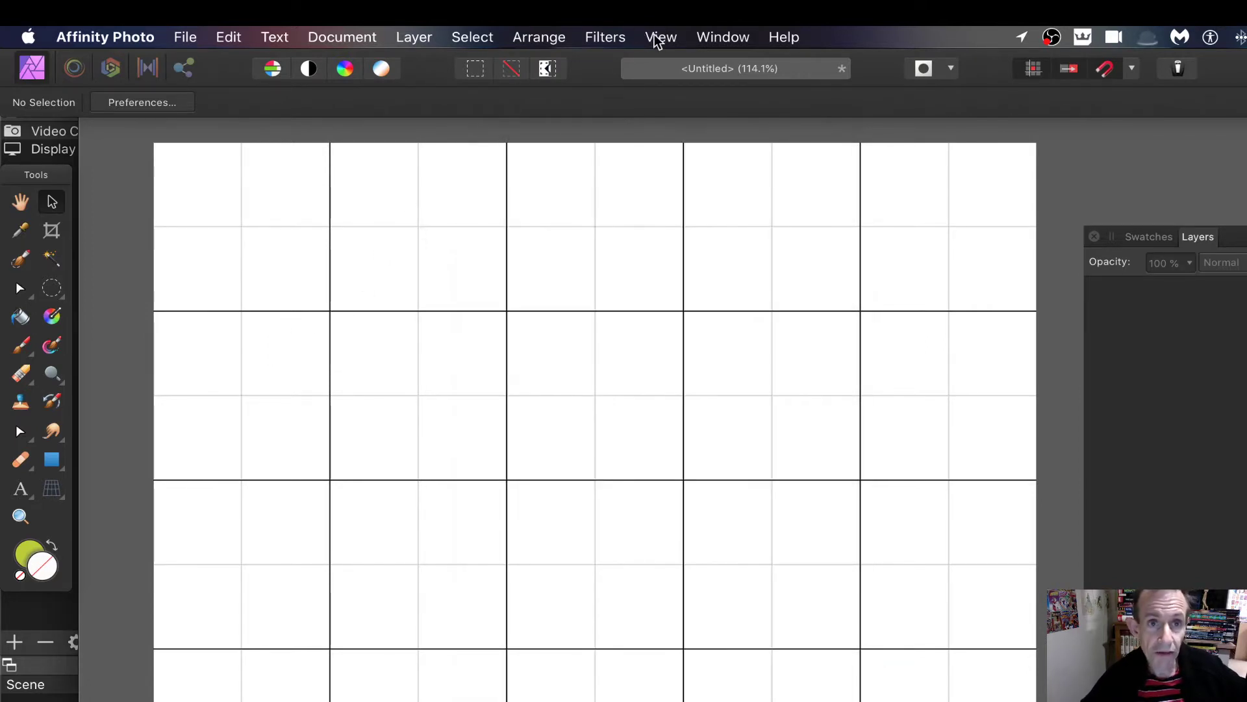
click(687, 38)
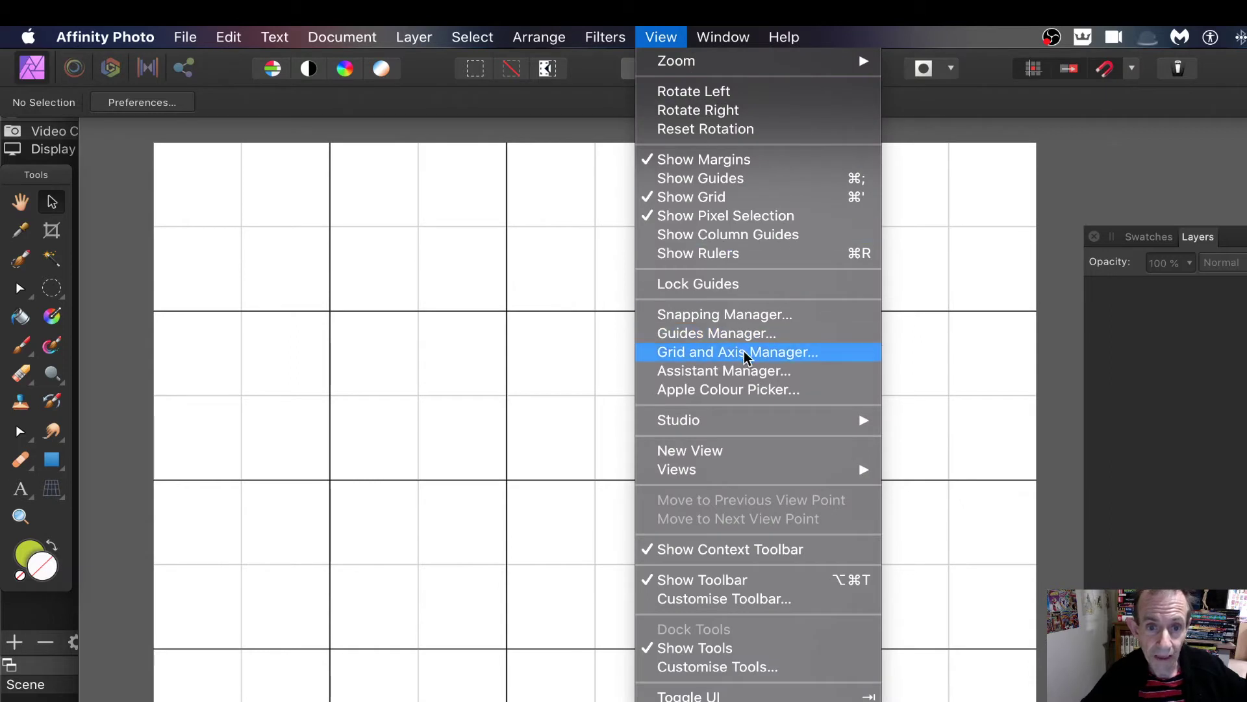
click(335, 355)
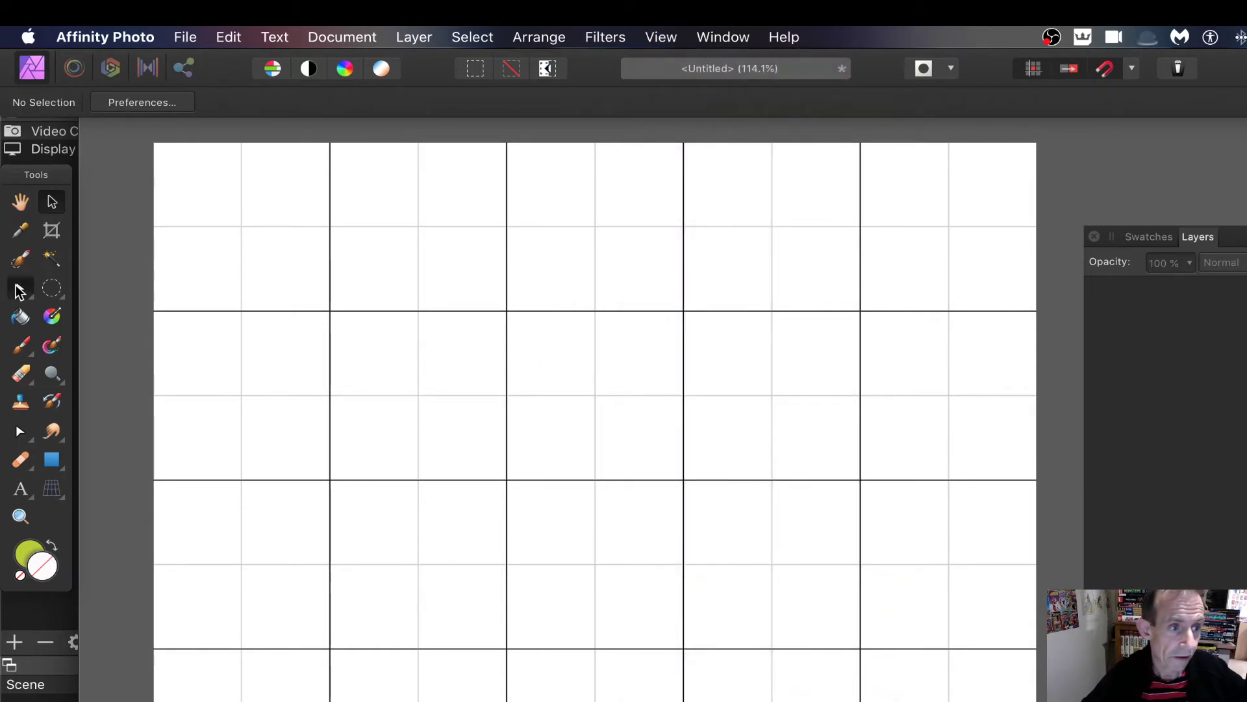
With the Pen Tool, draw an eight-node zigzag of four peaks and valleys on grid points
click(19, 292)
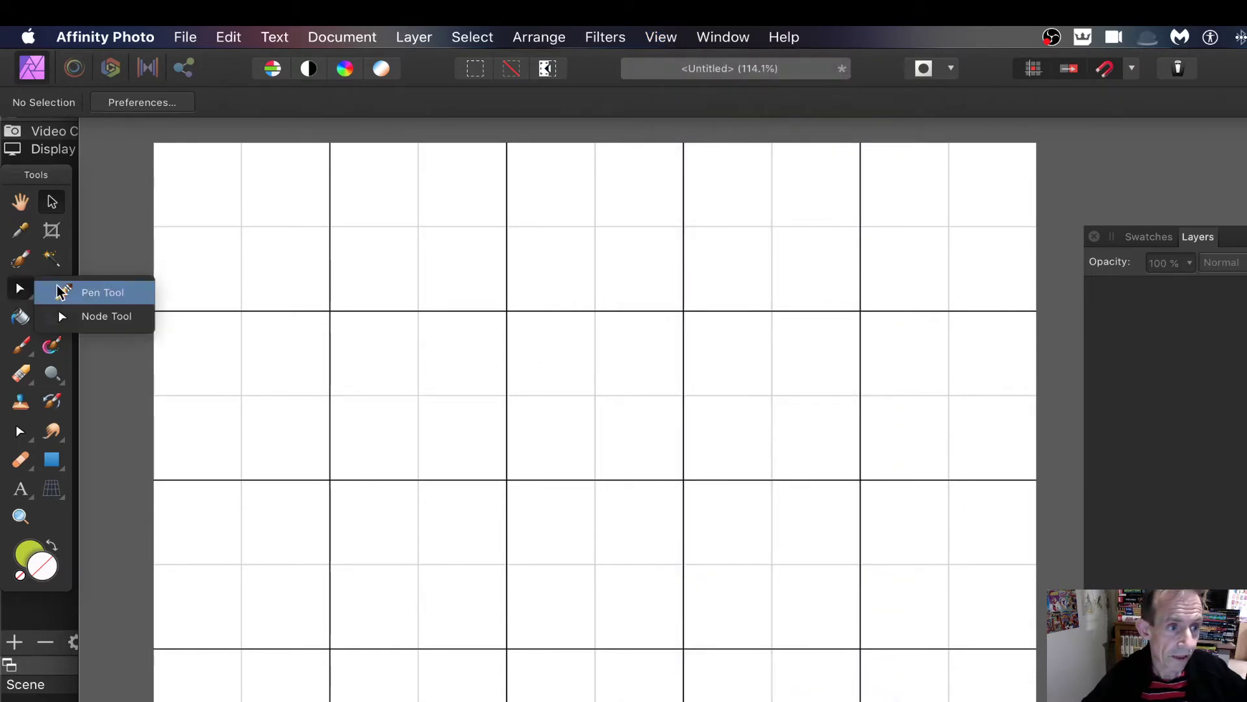
click(117, 298)
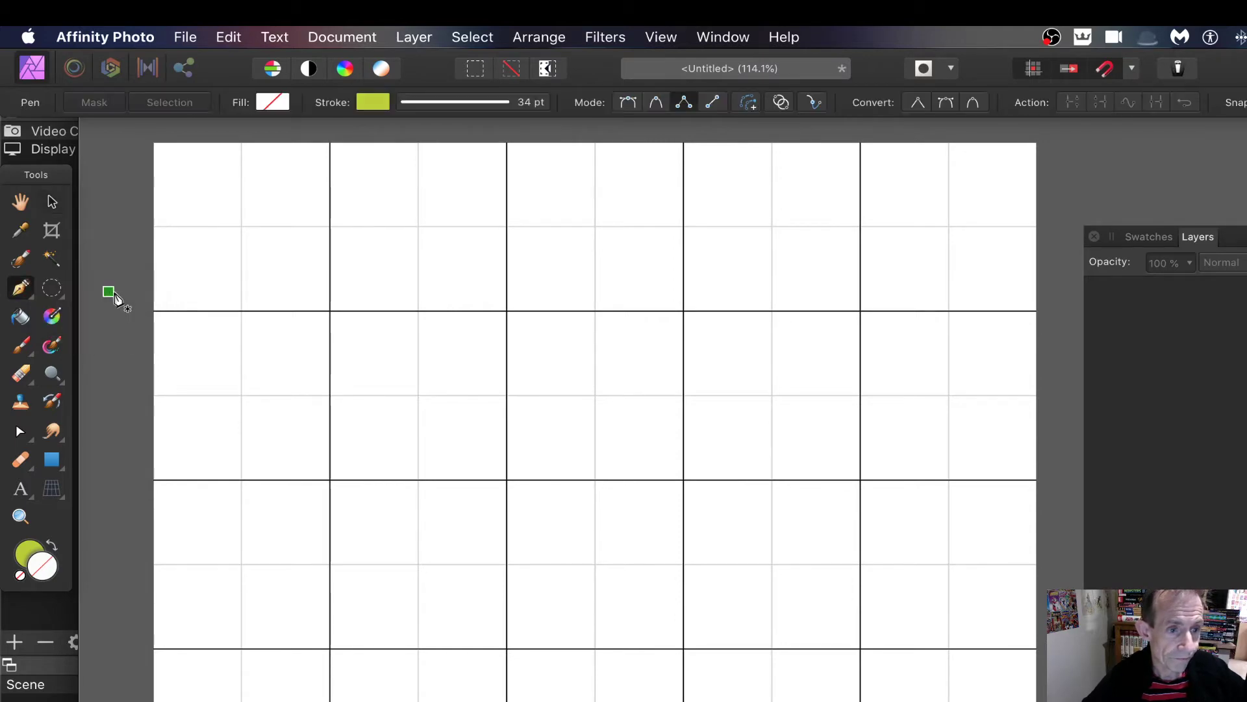
click(242, 396)
click(329, 311)
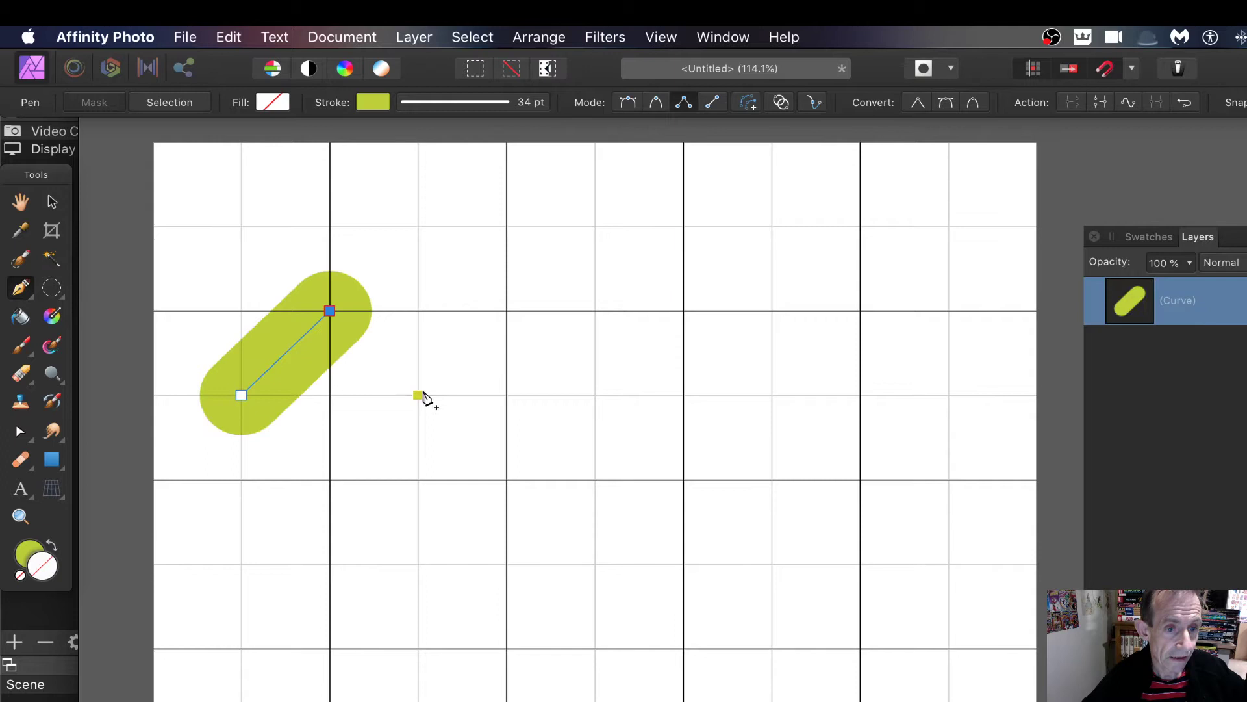
click(418, 395)
click(507, 310)
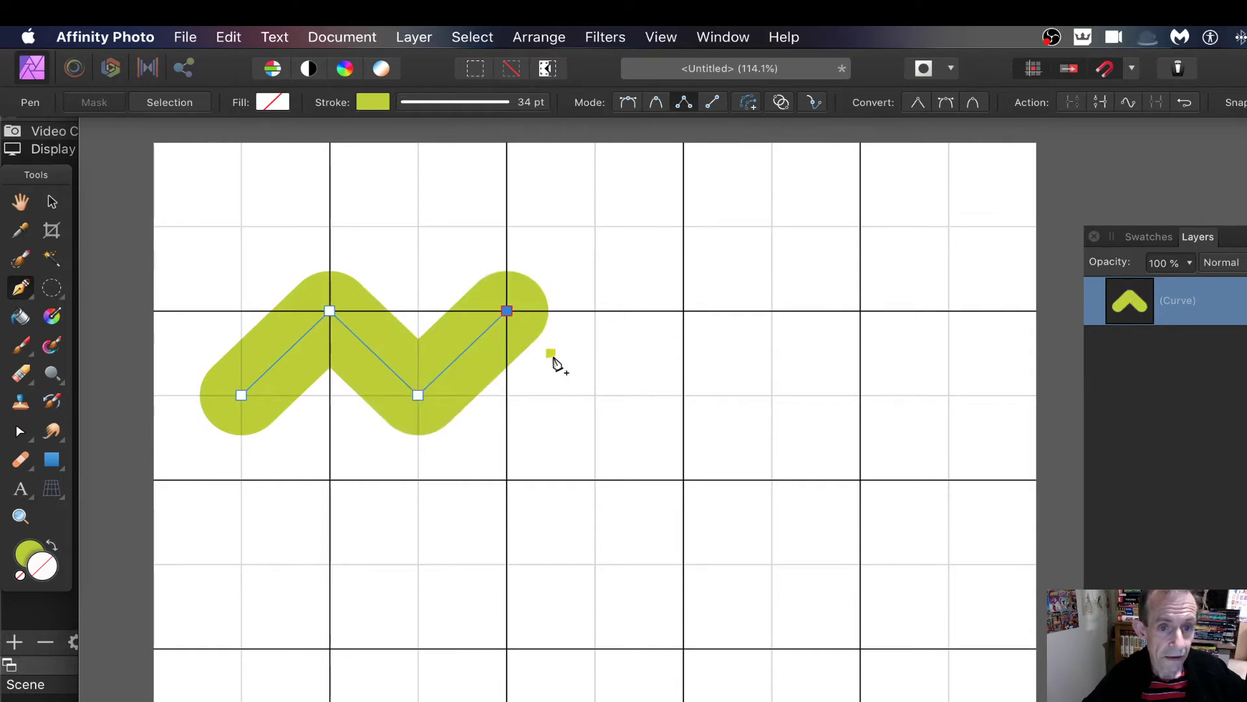
click(595, 395)
click(683, 310)
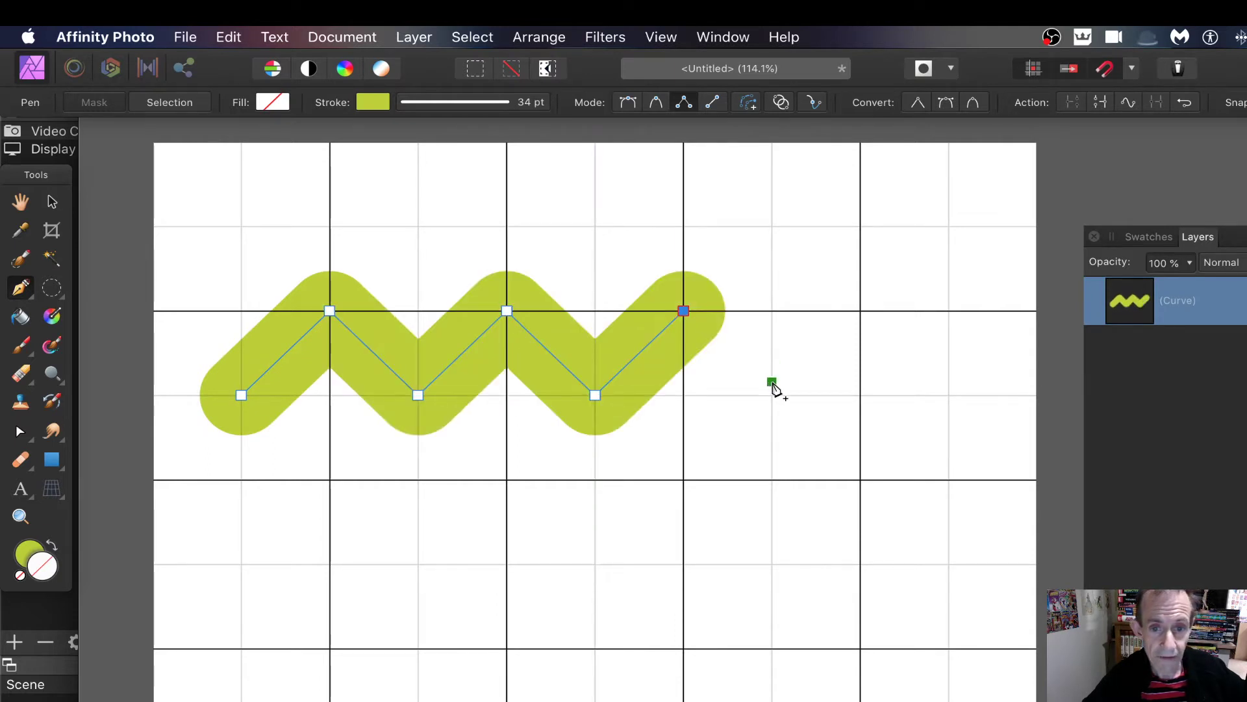
click(772, 395)
click(860, 310)
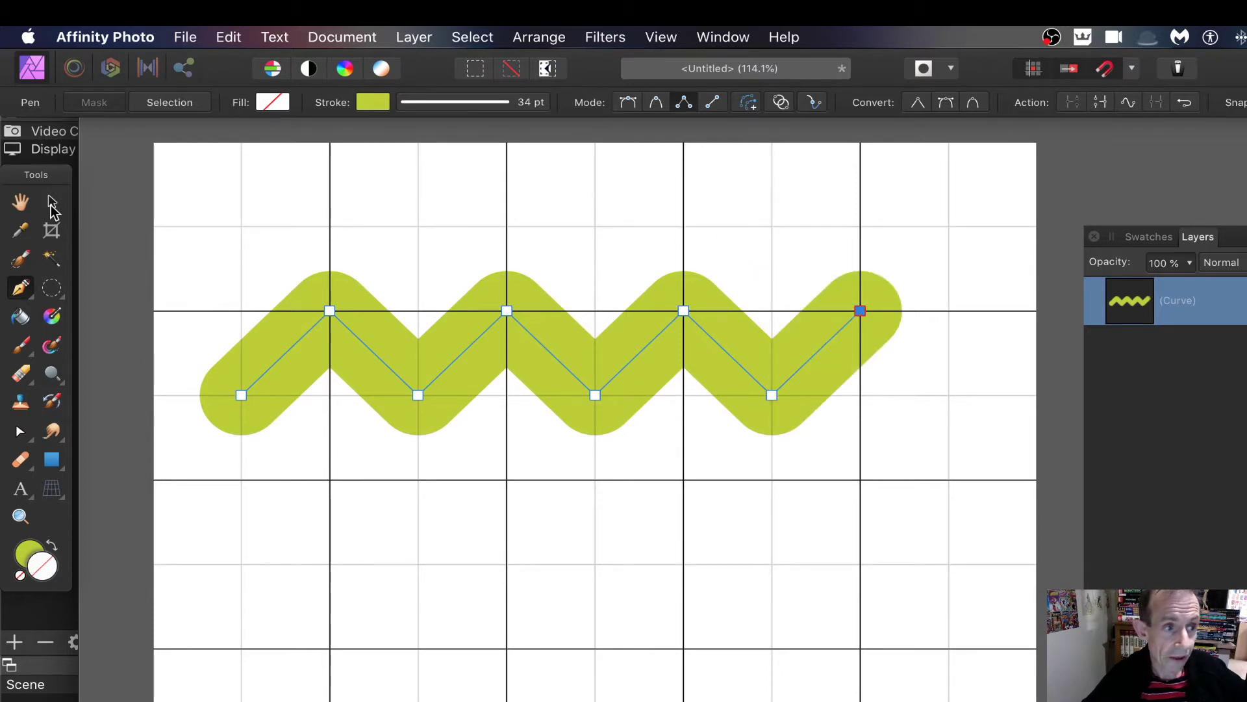
Move the zigzag slightly lower on the grid, undoing an accidental duplicate
click(51, 206)
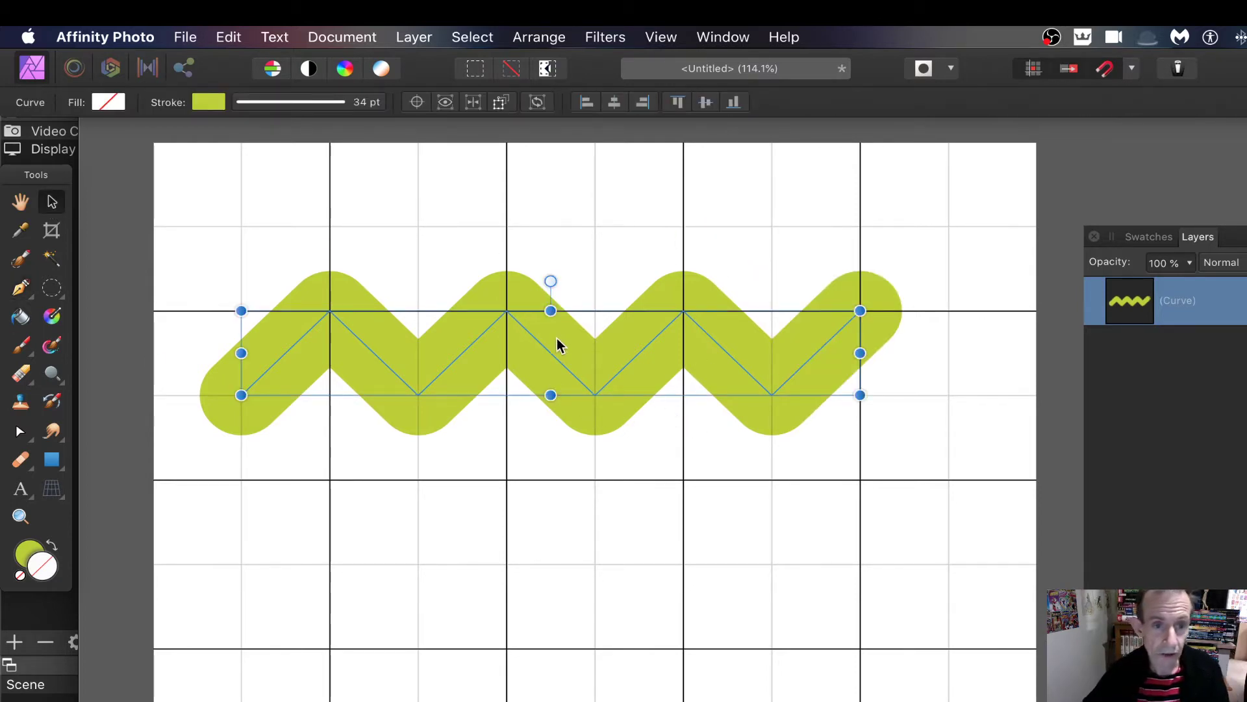
drag(557, 345, 625, 664)
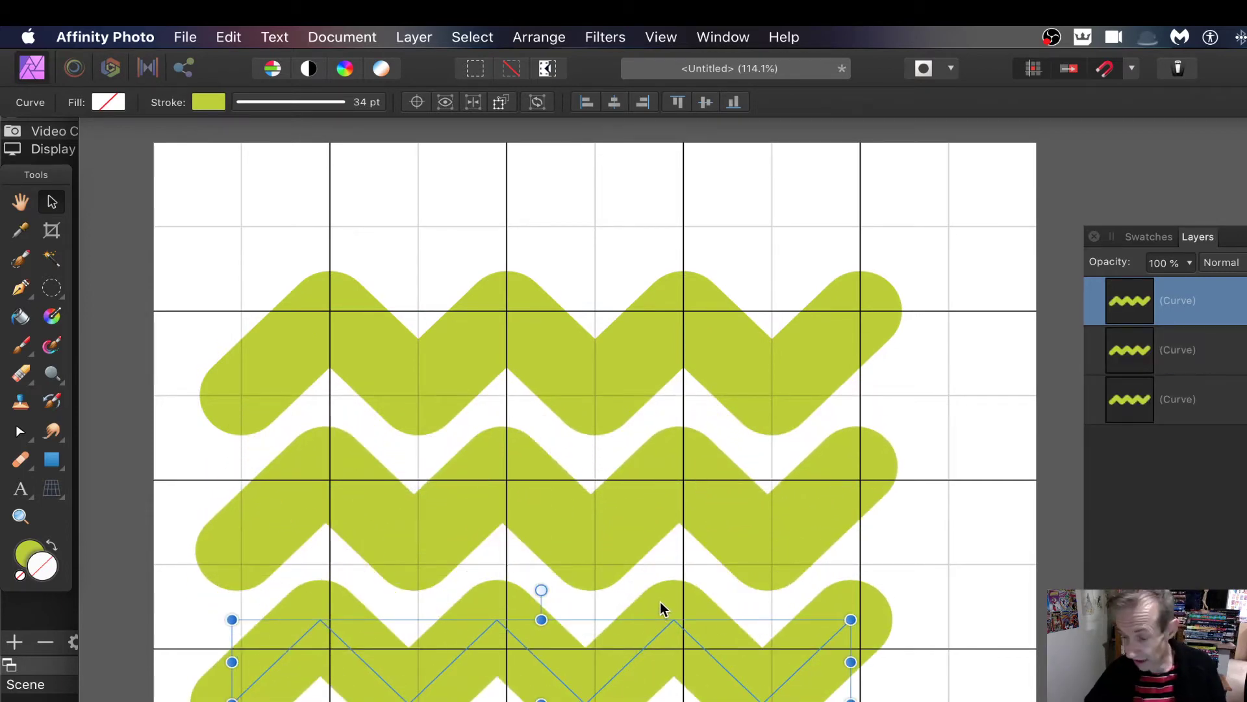
key(super+z)
key(super+z)
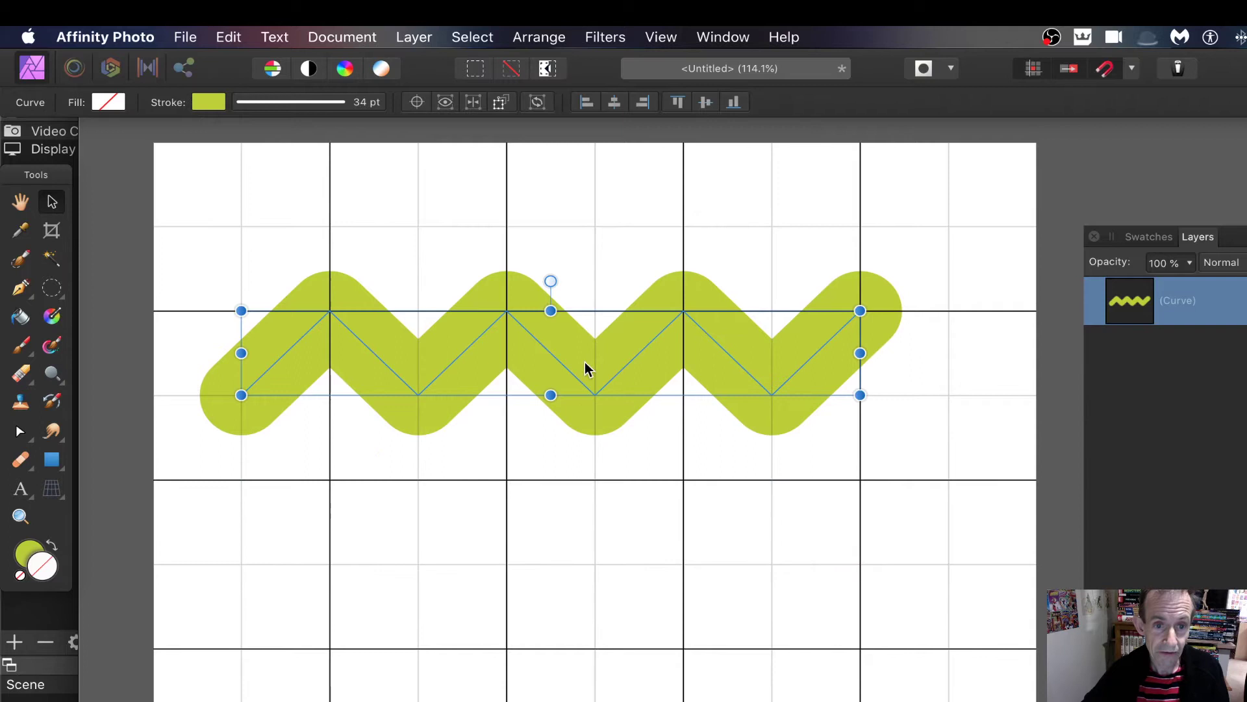
drag(585, 369, 591, 438)
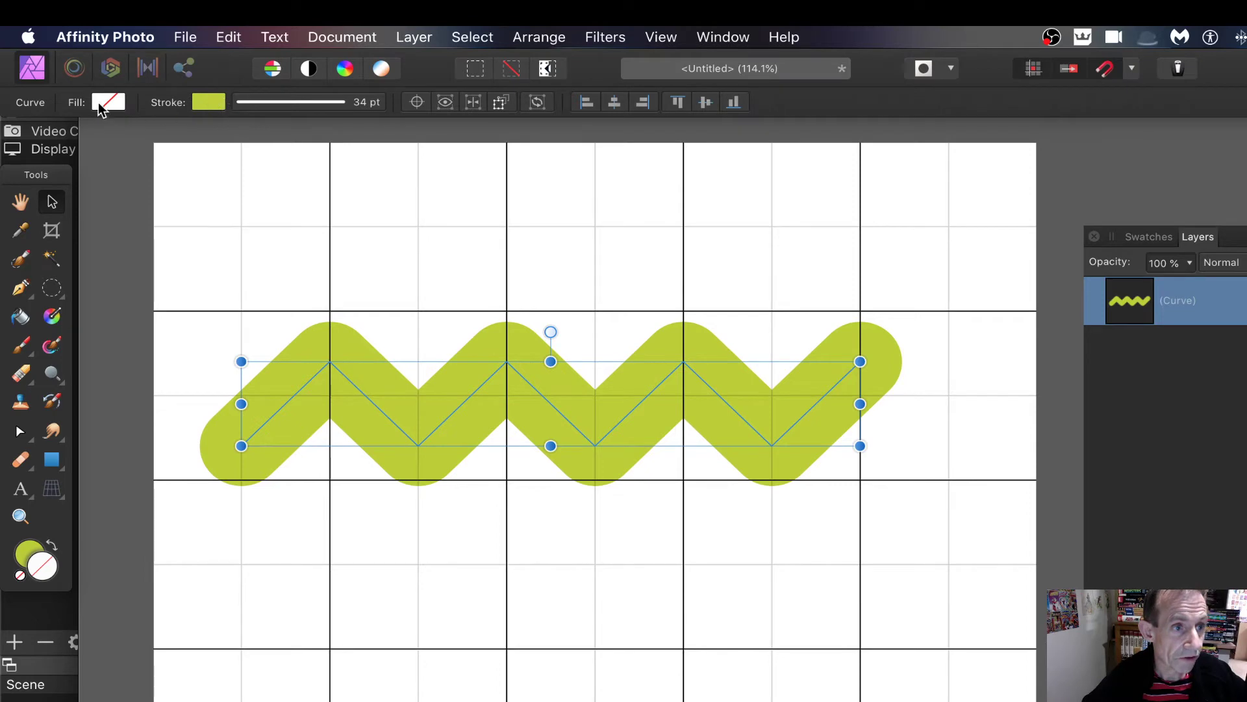
Make the zigzag stroke red and thin it to 16 pt
click(209, 104)
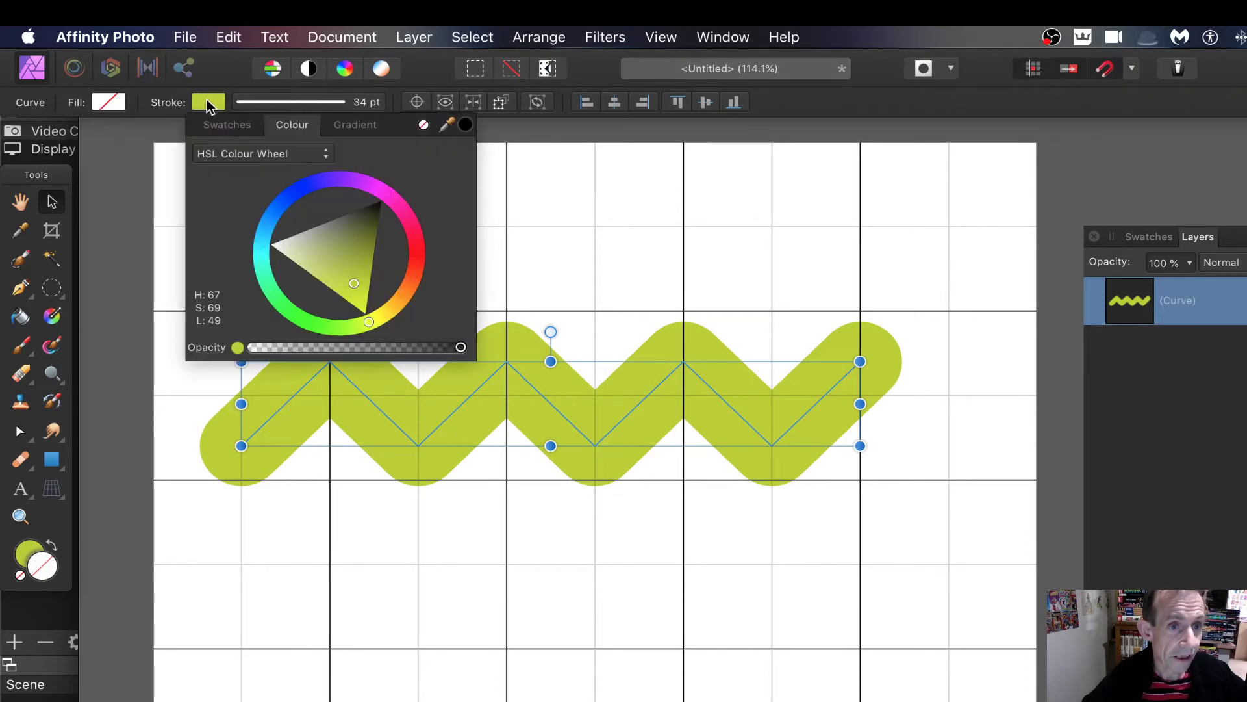
drag(368, 321, 417, 254)
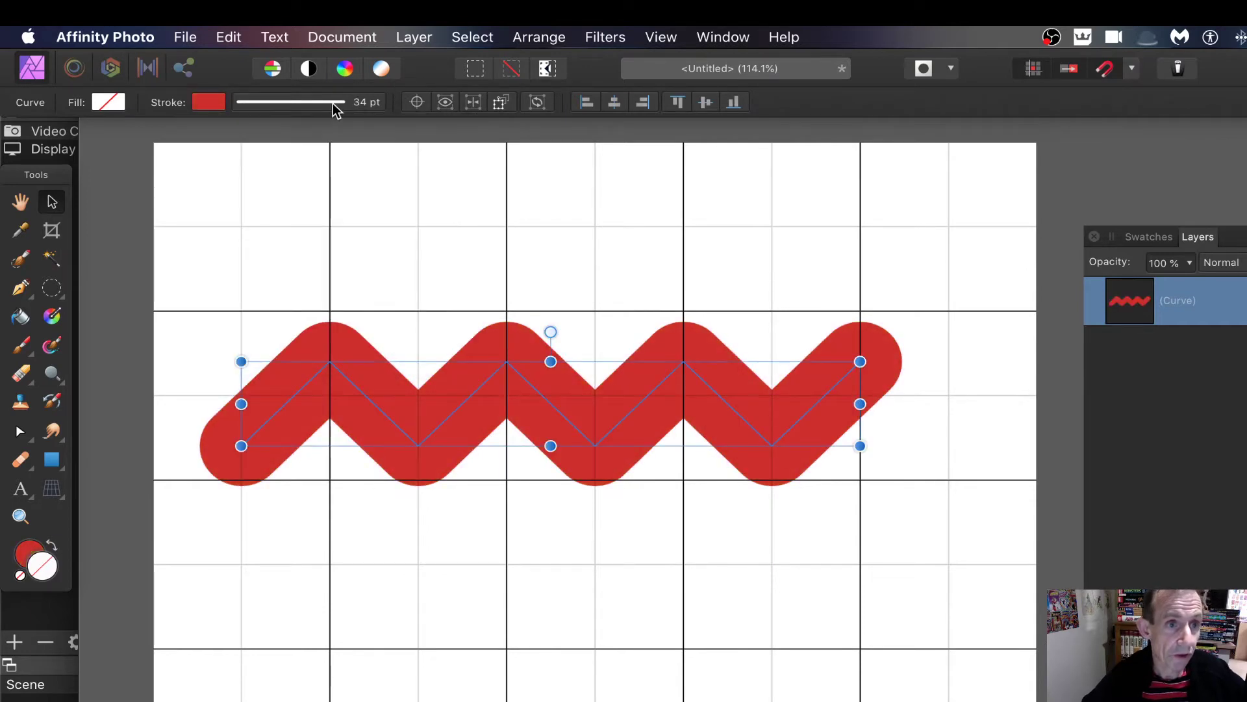
click(333, 103)
mouse_move(316, 167)
mouse_down()
mouse_move(278, 167)
mouse_move(295, 165)
mouse_up()
Try Butt, Square and Round caps and Bevel, Mitre and Round joins on the stroke
click(271, 195)
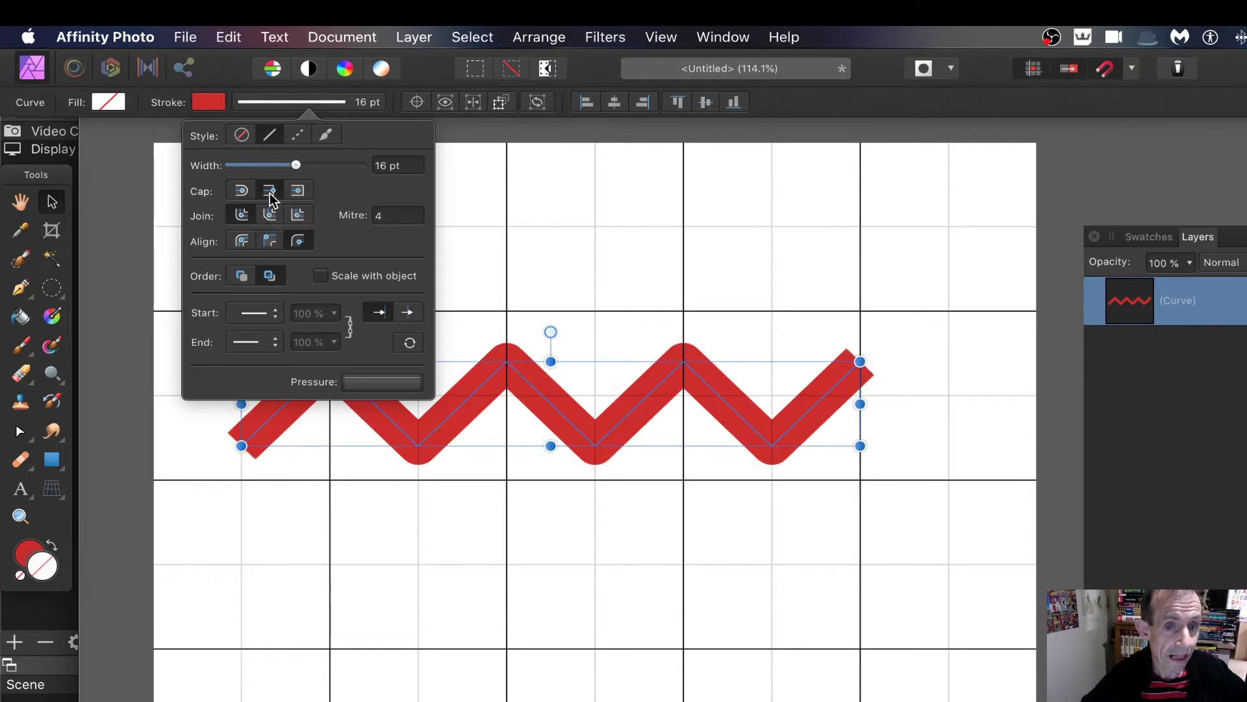
click(295, 195)
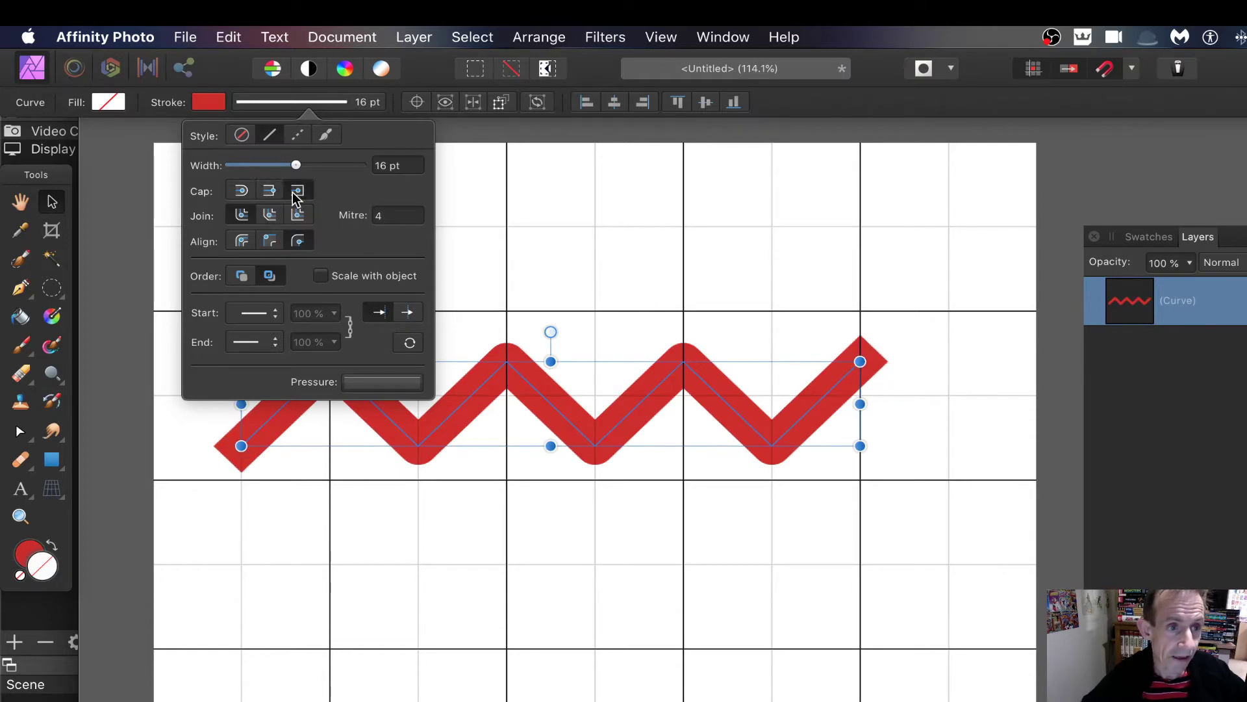
click(242, 193)
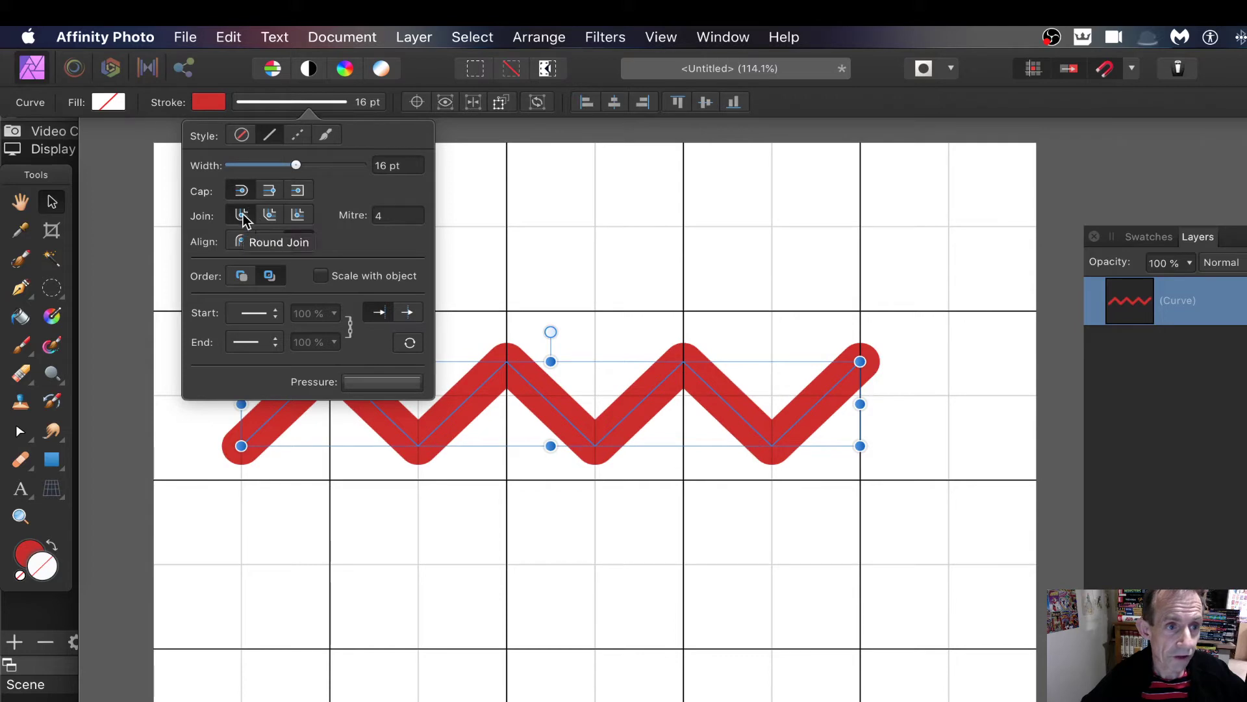
click(271, 221)
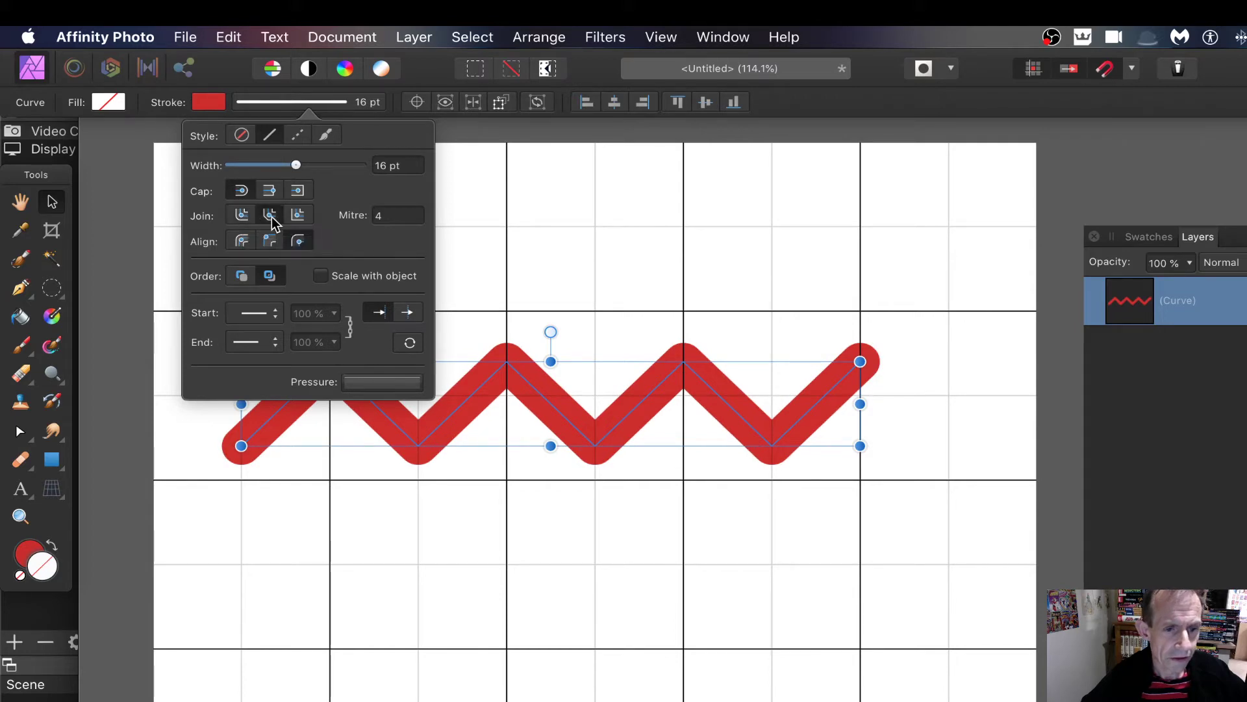
click(299, 216)
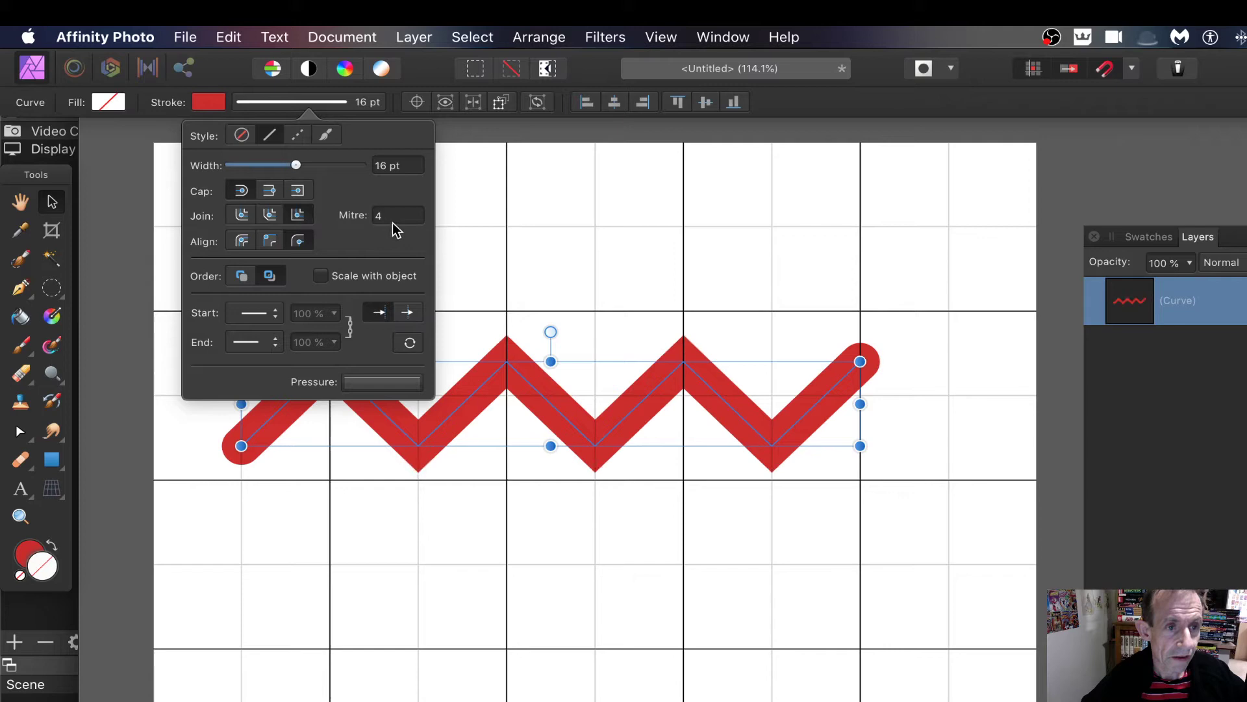
text(2)
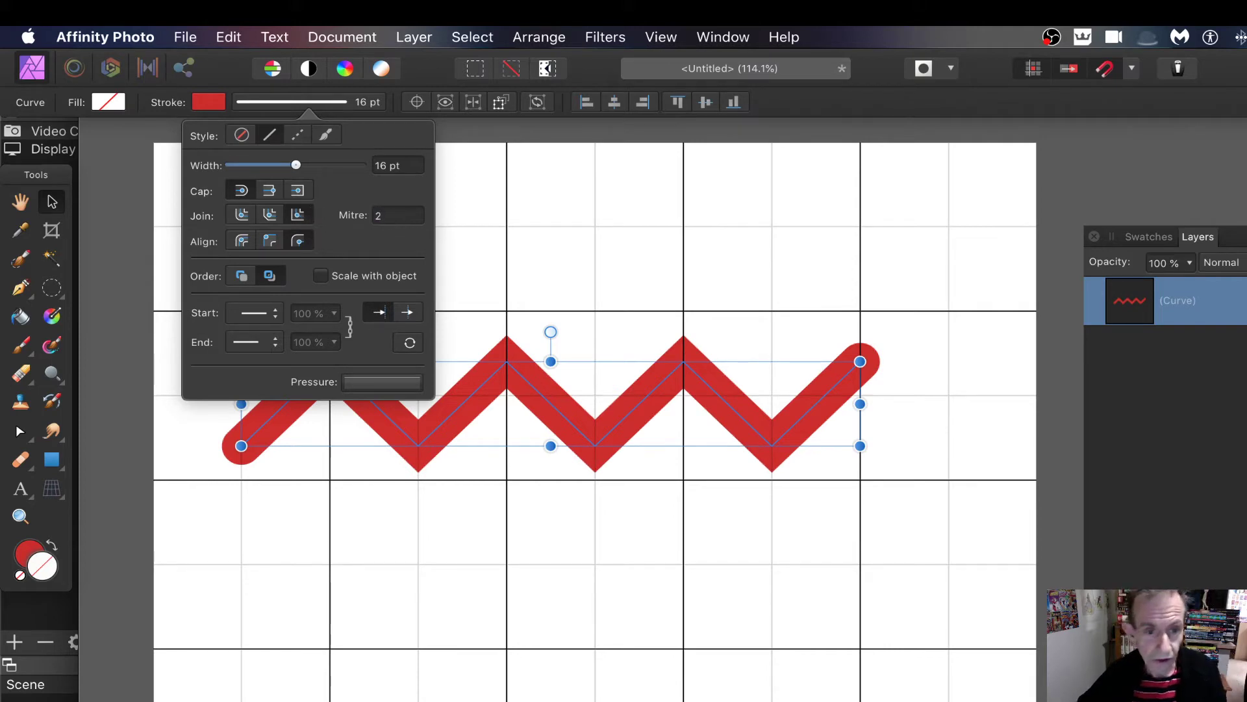
click(269, 215)
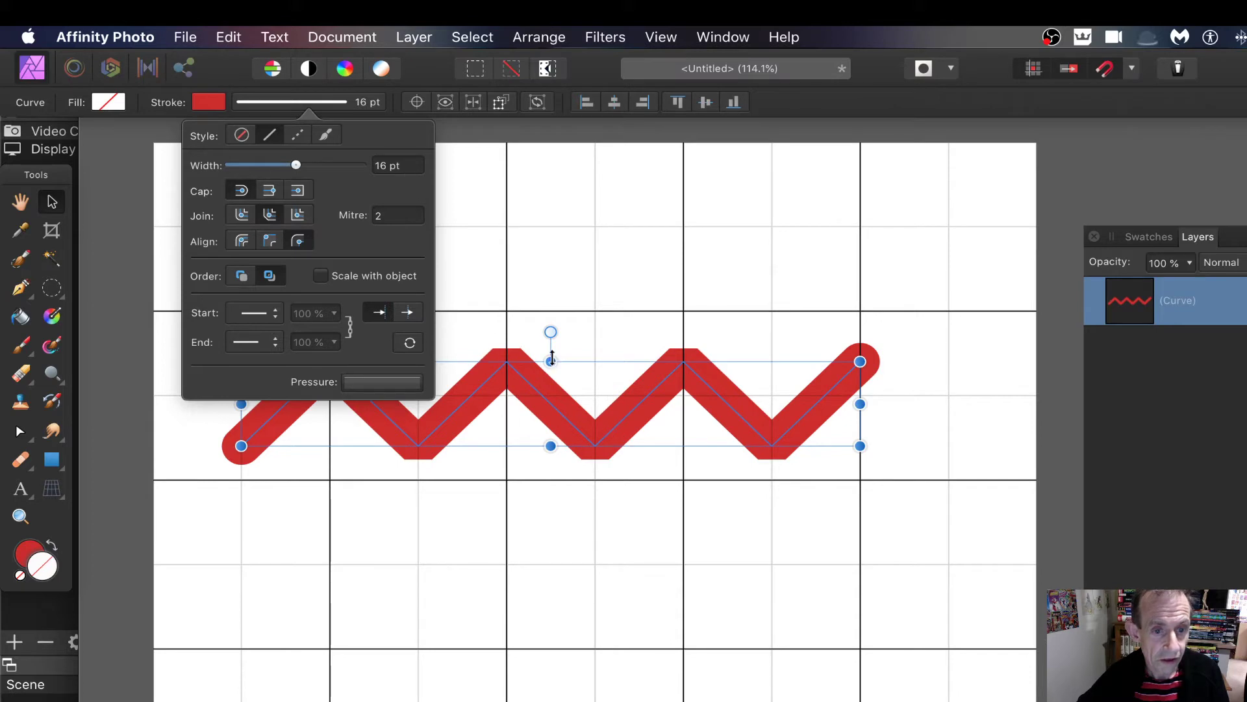
click(241, 215)
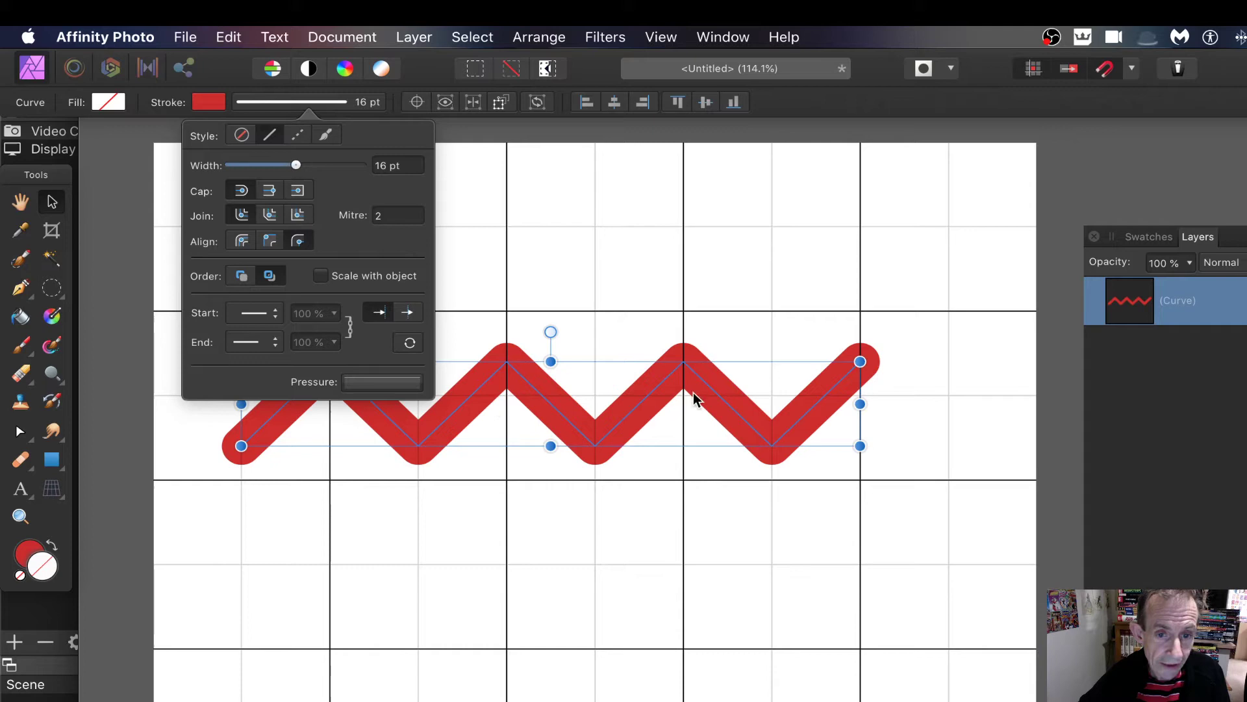
Nudge the zigzag slightly, then settle on Round caps and sharp Mitre joins
click(652, 393)
mouse_move(651, 393)
mouse_down()
mouse_move(637, 421)
mouse_move(652, 373)
mouse_up()
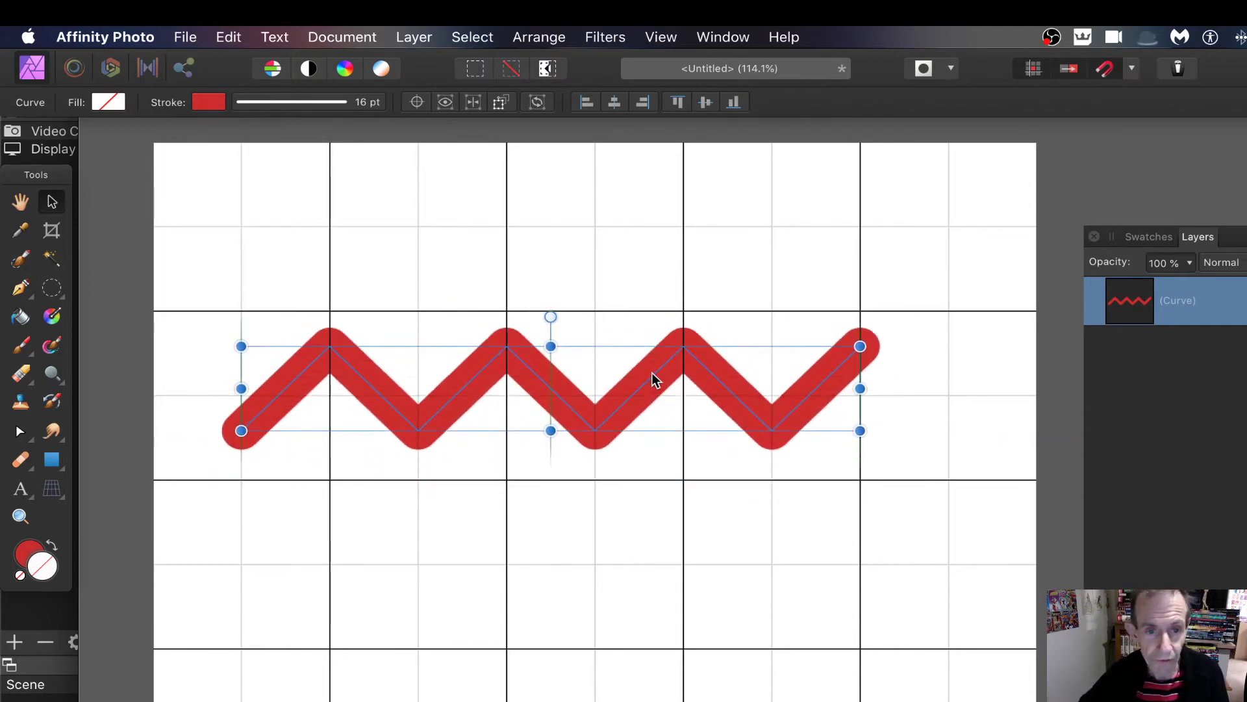
click(279, 101)
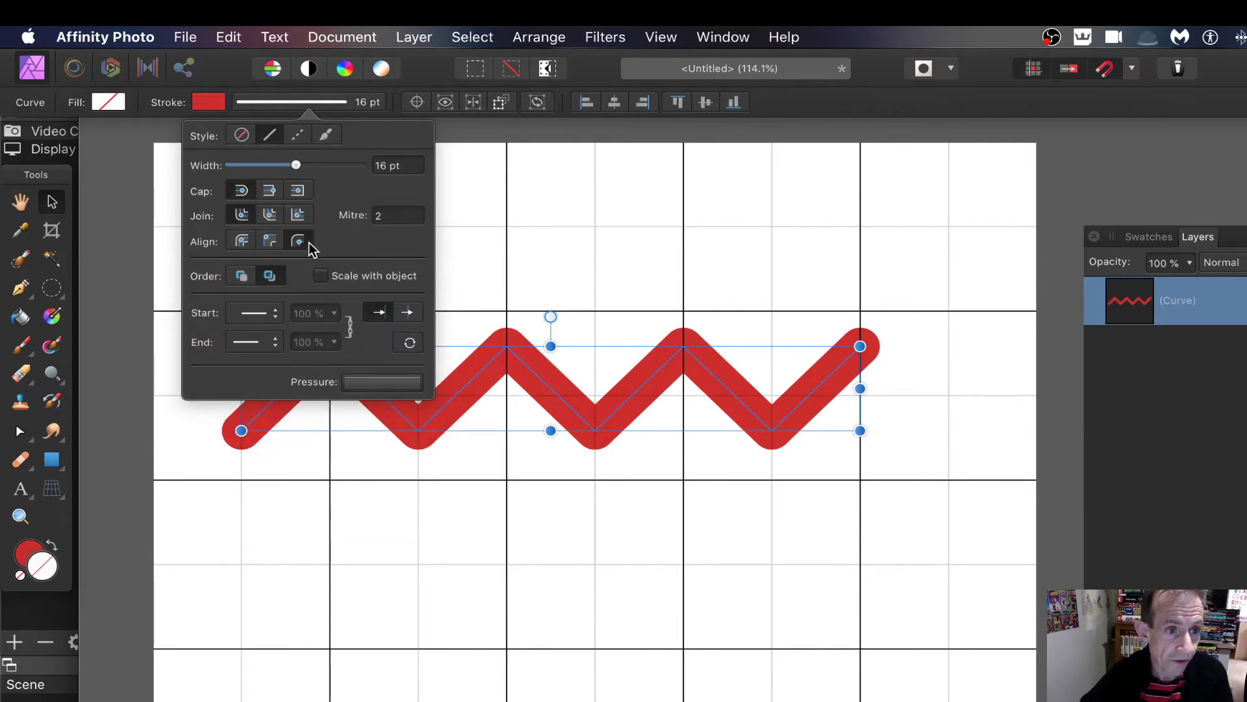
click(269, 191)
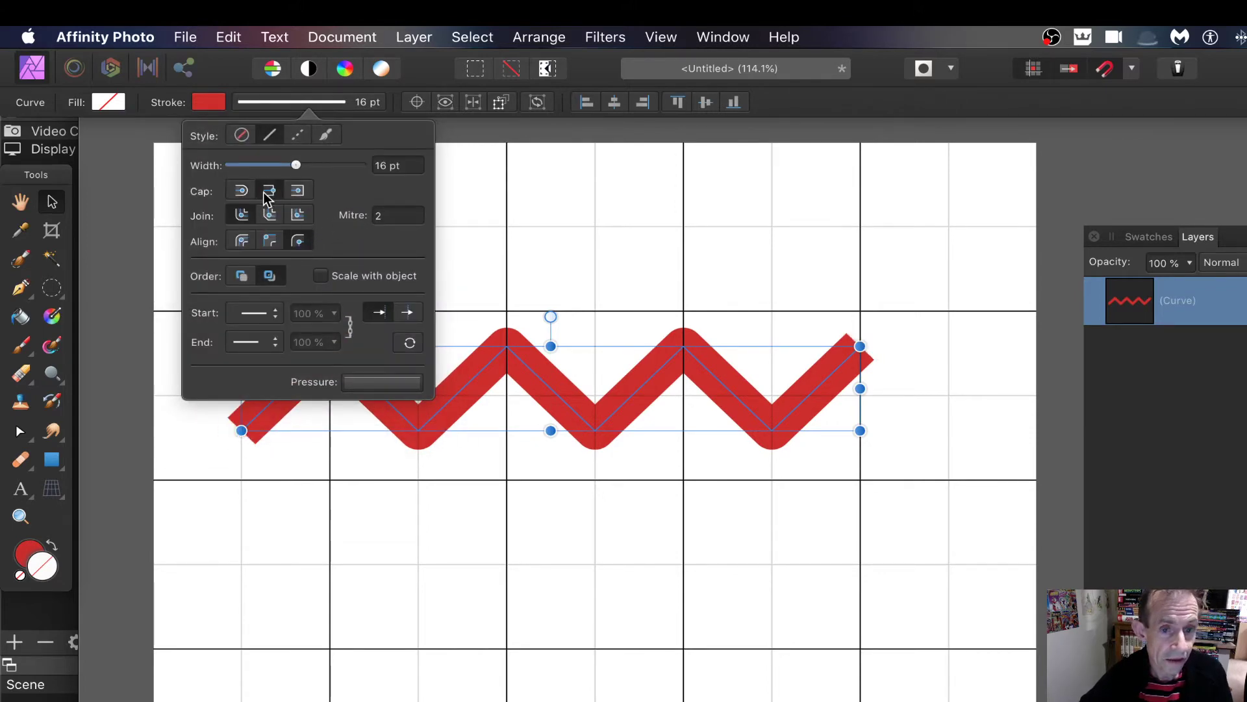
click(241, 191)
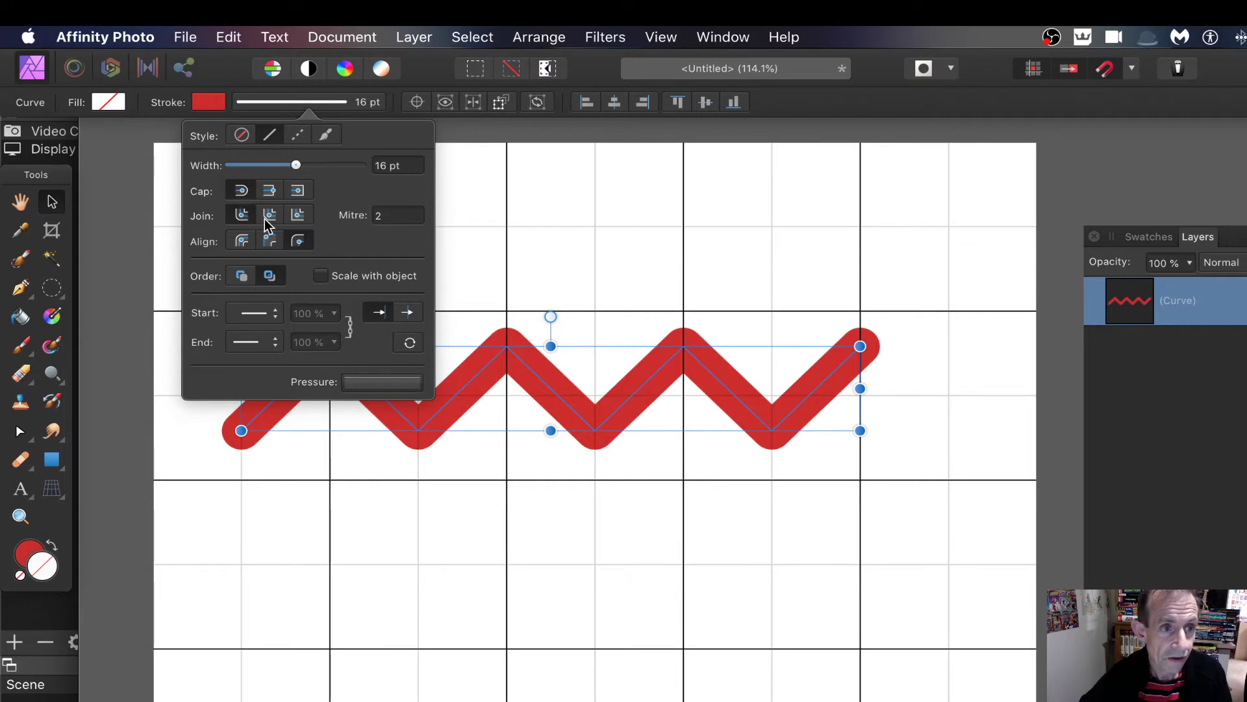
click(270, 219)
click(298, 219)
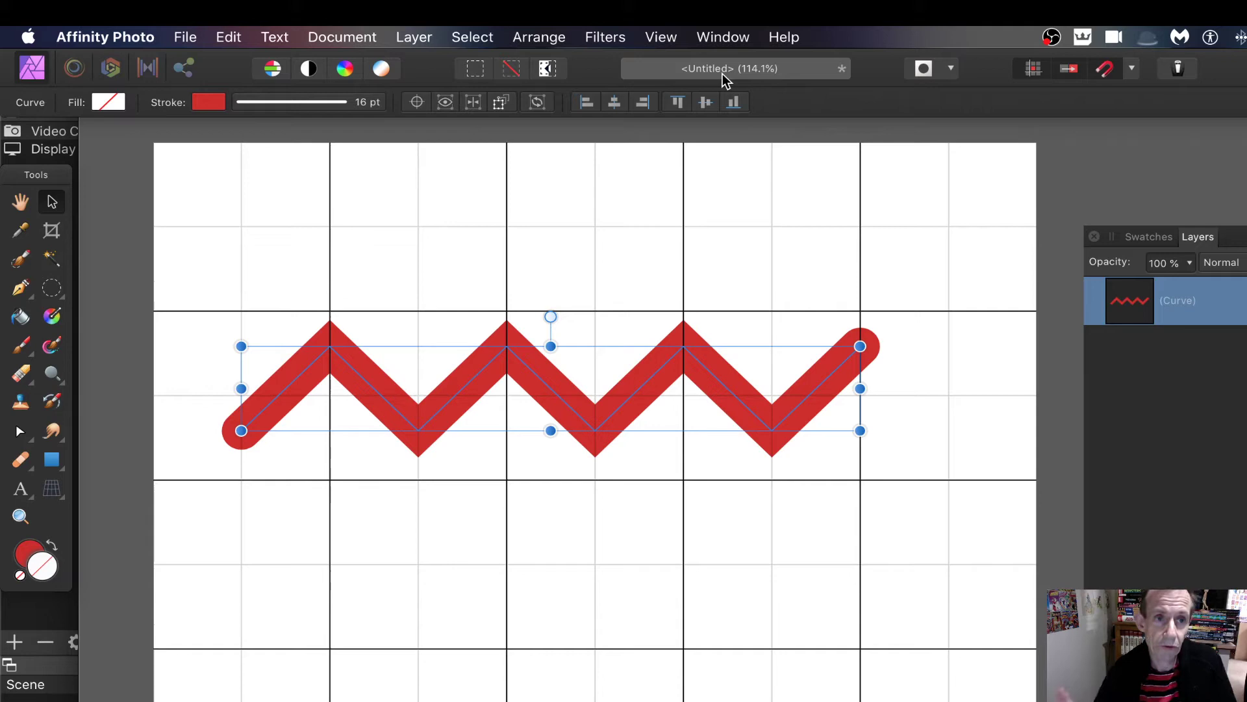
Use Selection From Layer to swap the red curve for its outline, and float the Layers panel
click(472, 37)
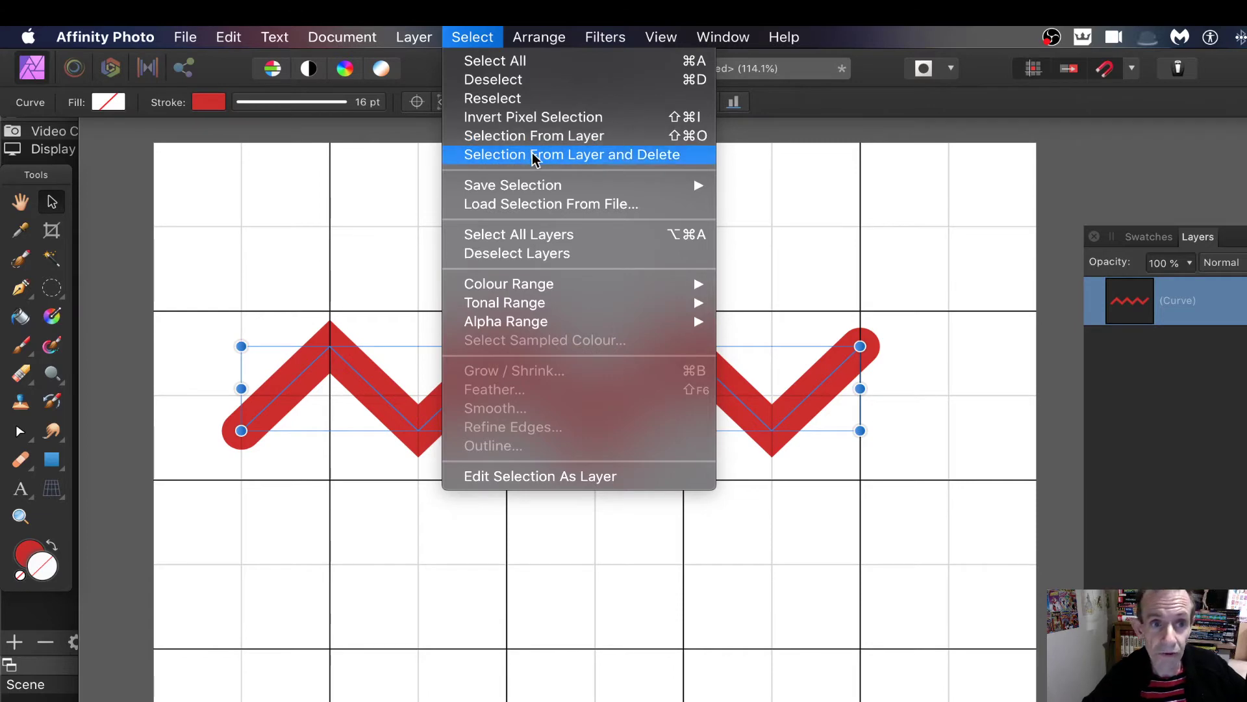
click(578, 158)
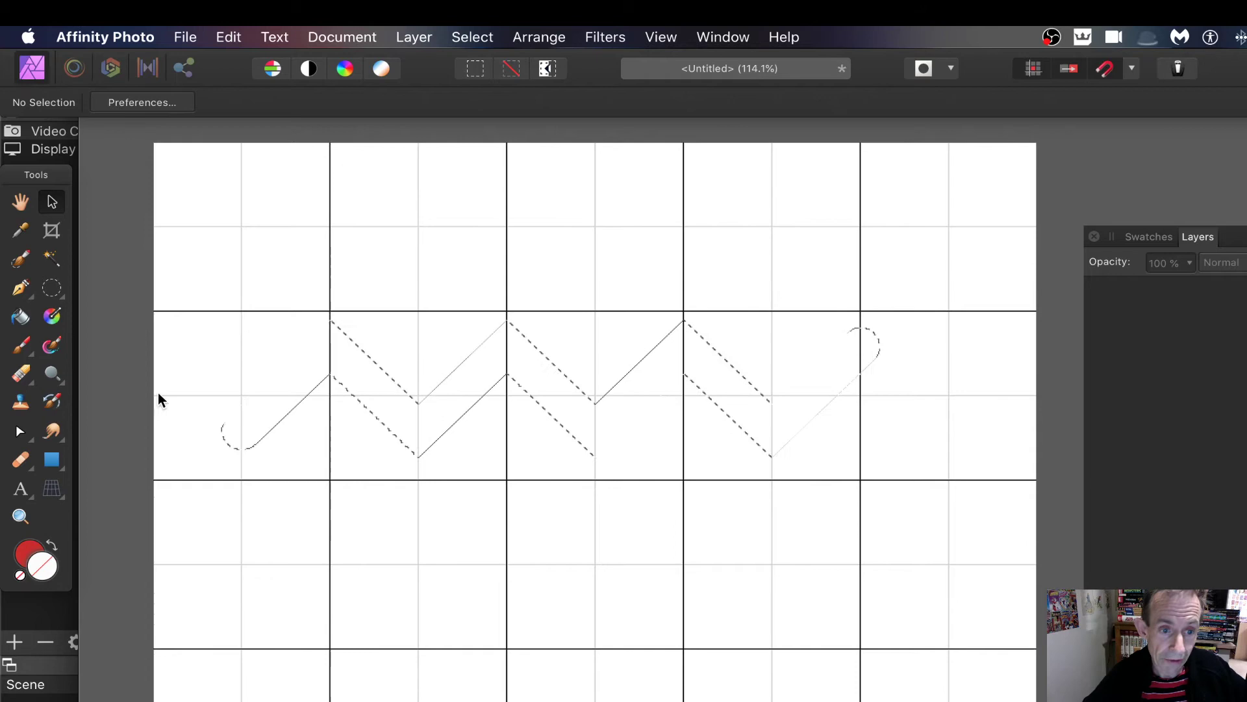
drag(1211, 228, 1058, 204)
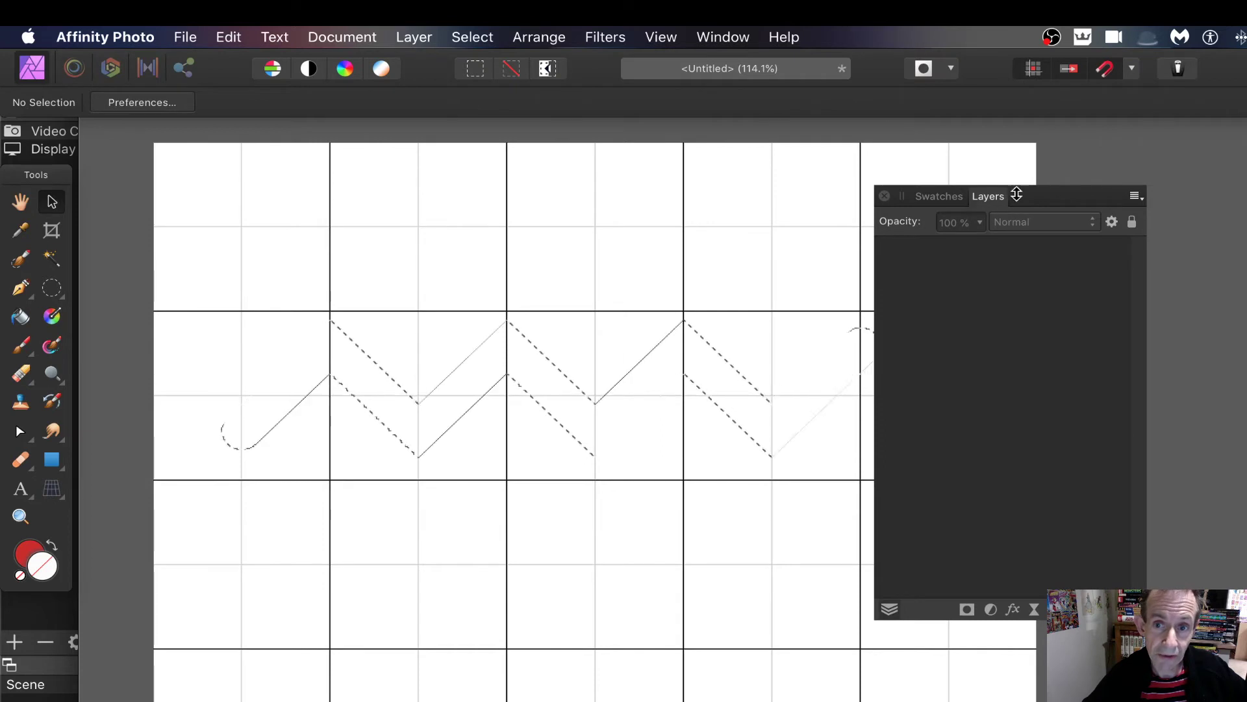
Add a new empty pixel layer via Layer > New Layer, keeping the zigzag selection active
click(661, 37)
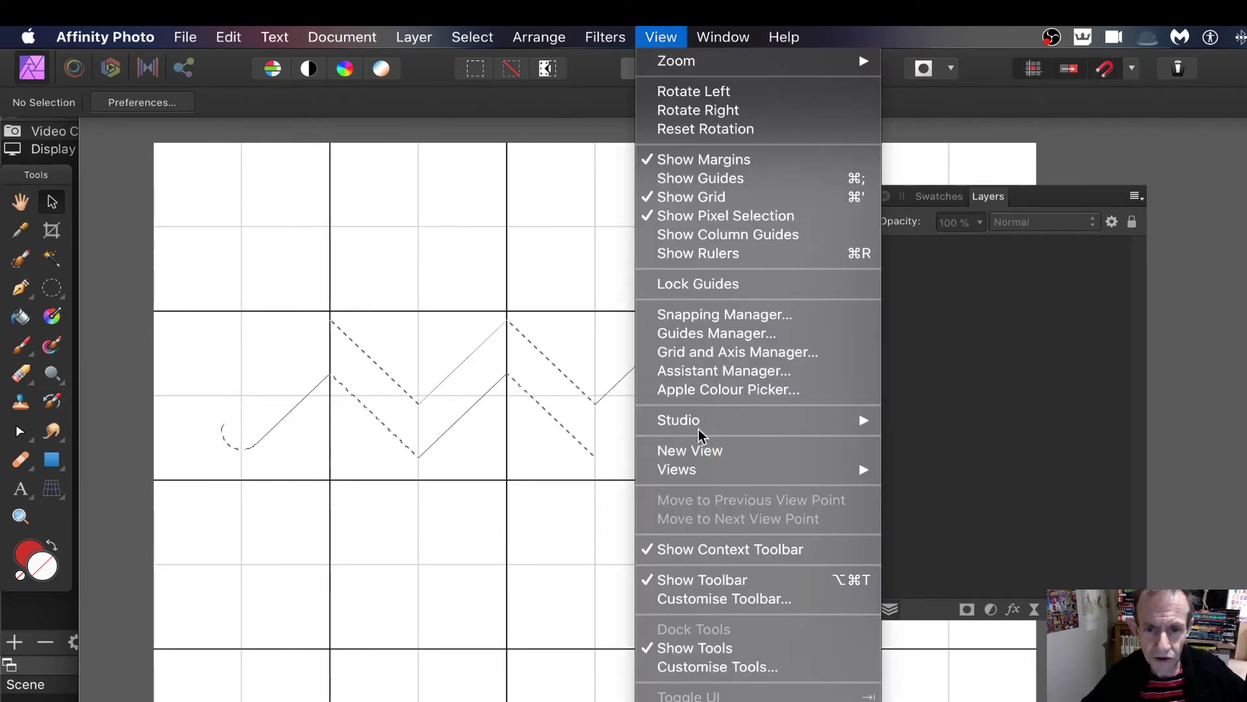
mouse_move(710, 429)
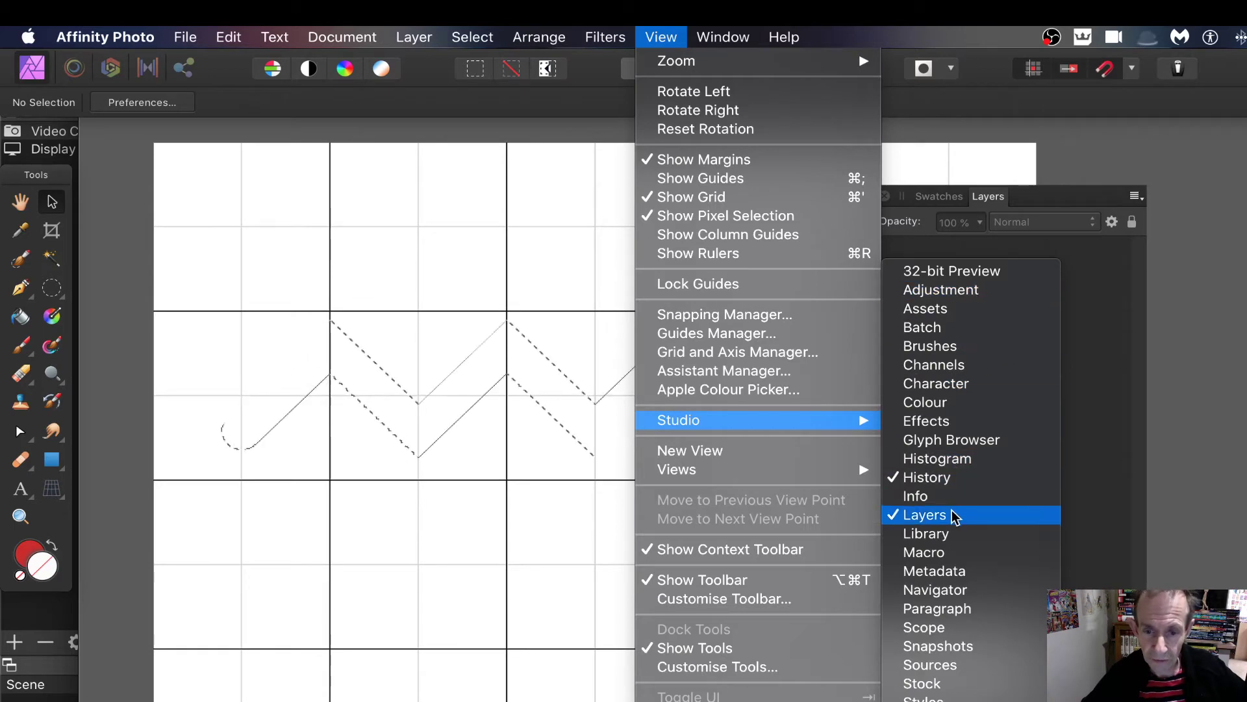
click(1122, 313)
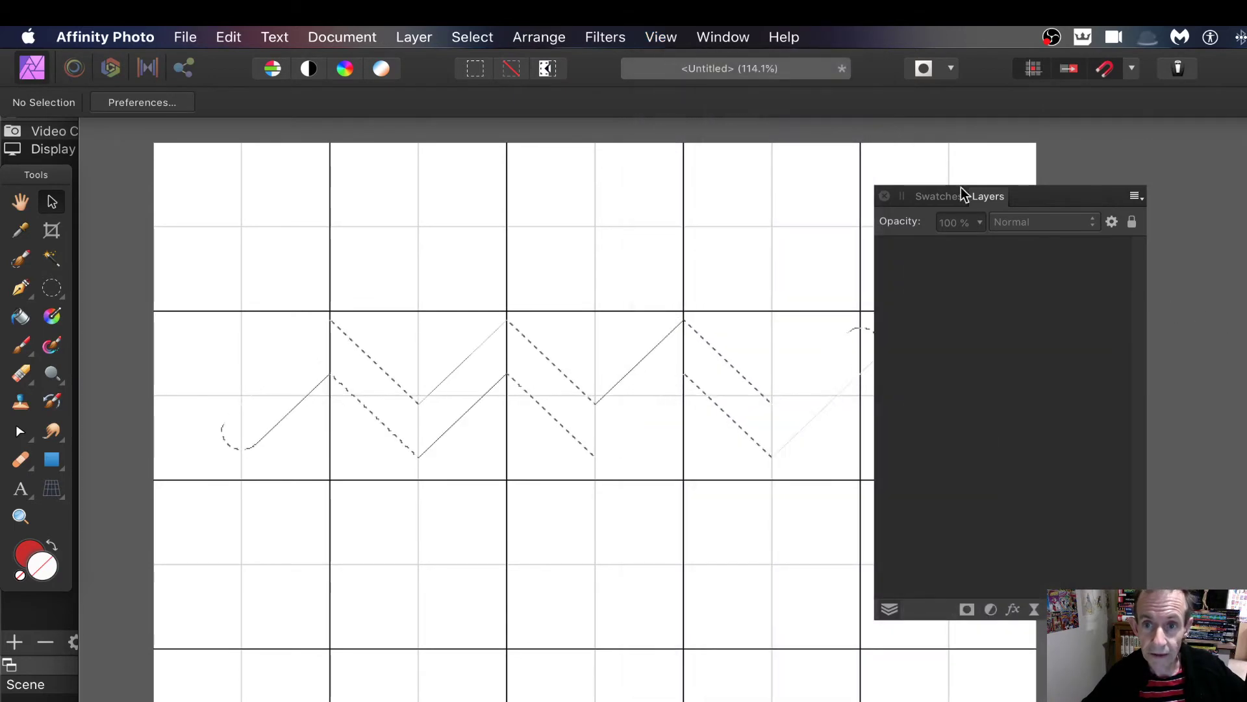
click(426, 40)
click(443, 110)
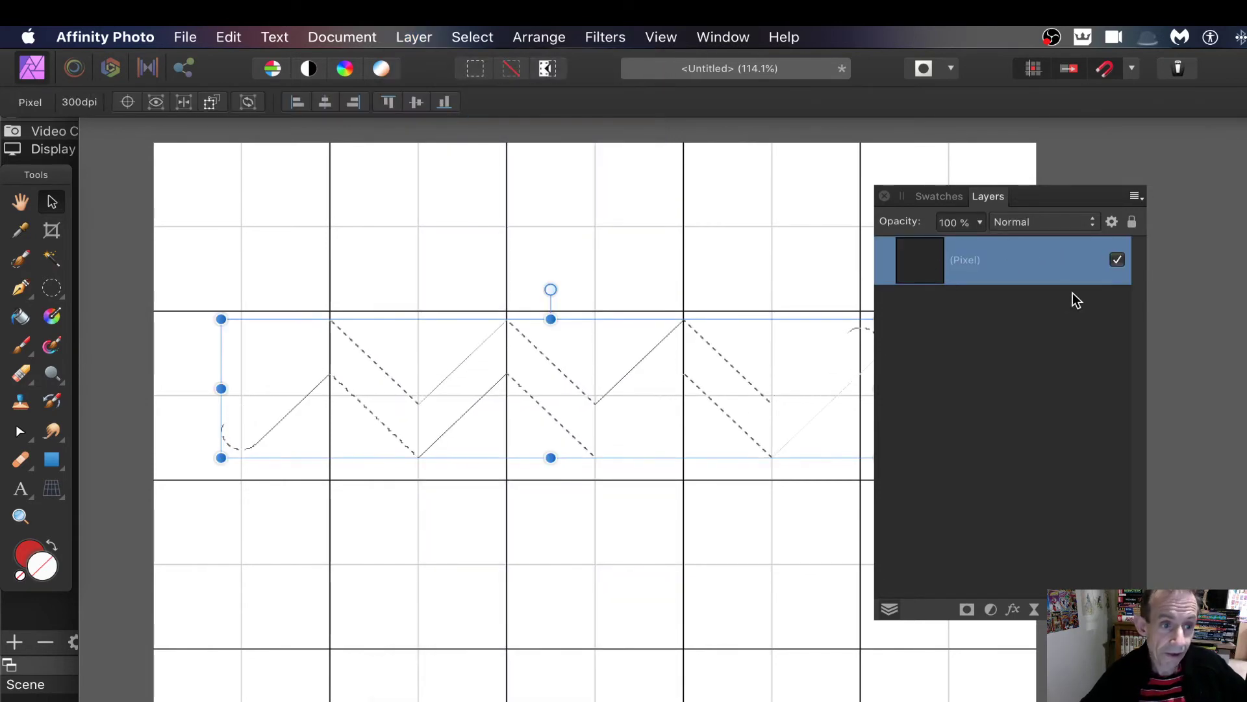
Drag a white-to-grey Linear gradient across the zigzag selection and show the gradient Swatches
click(52, 317)
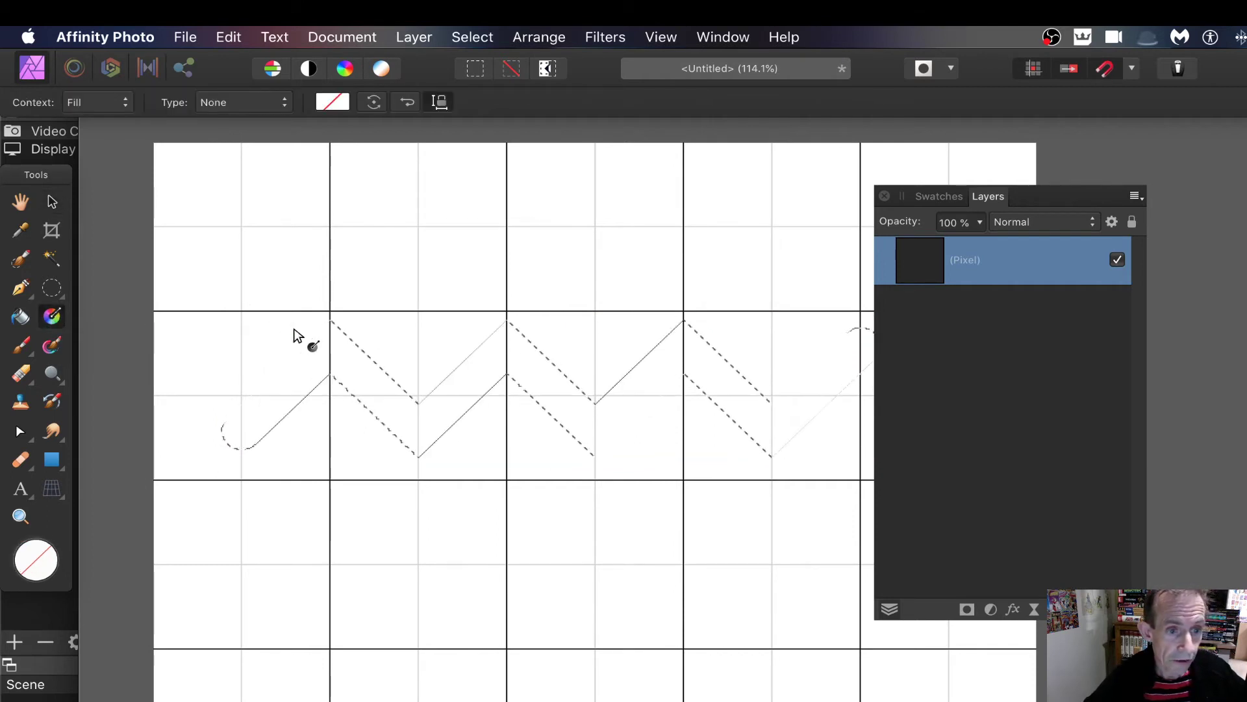
drag(294, 329, 747, 421)
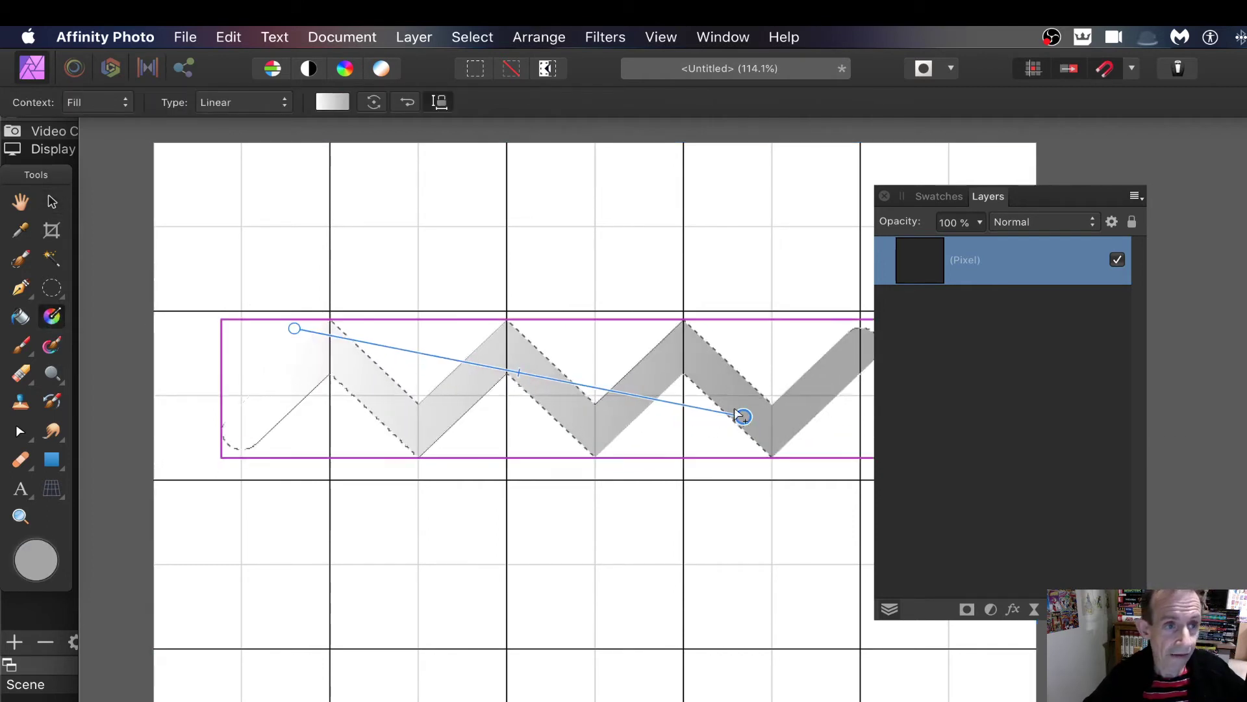
click(228, 110)
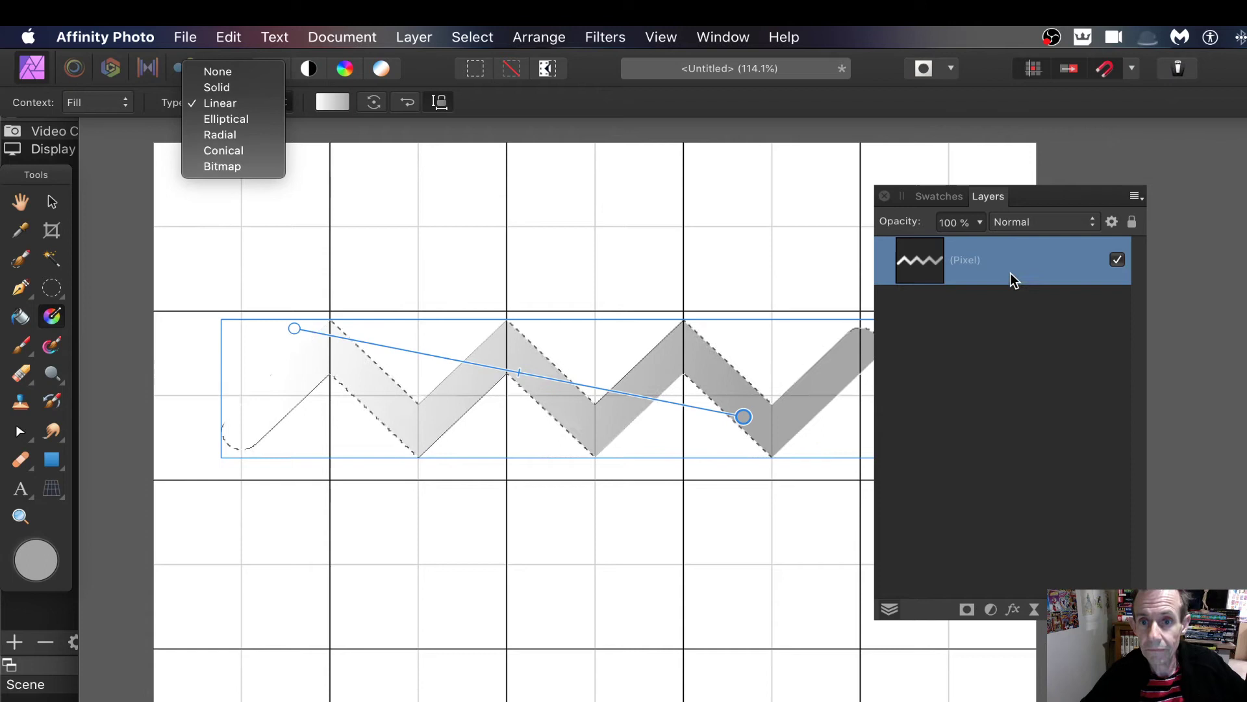
click(944, 197)
click(949, 197)
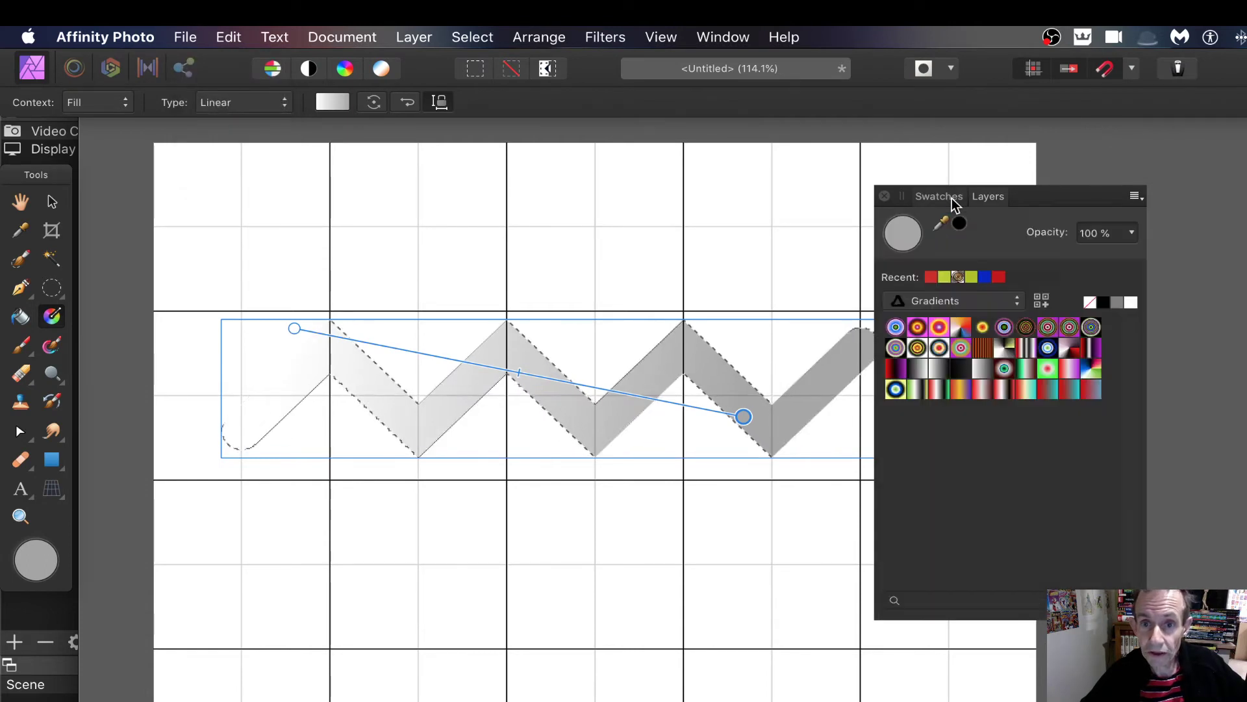
Apply the purple-red-yellow-brown elliptical gradient swatch and reposition its end handle along the zigzag
click(926, 334)
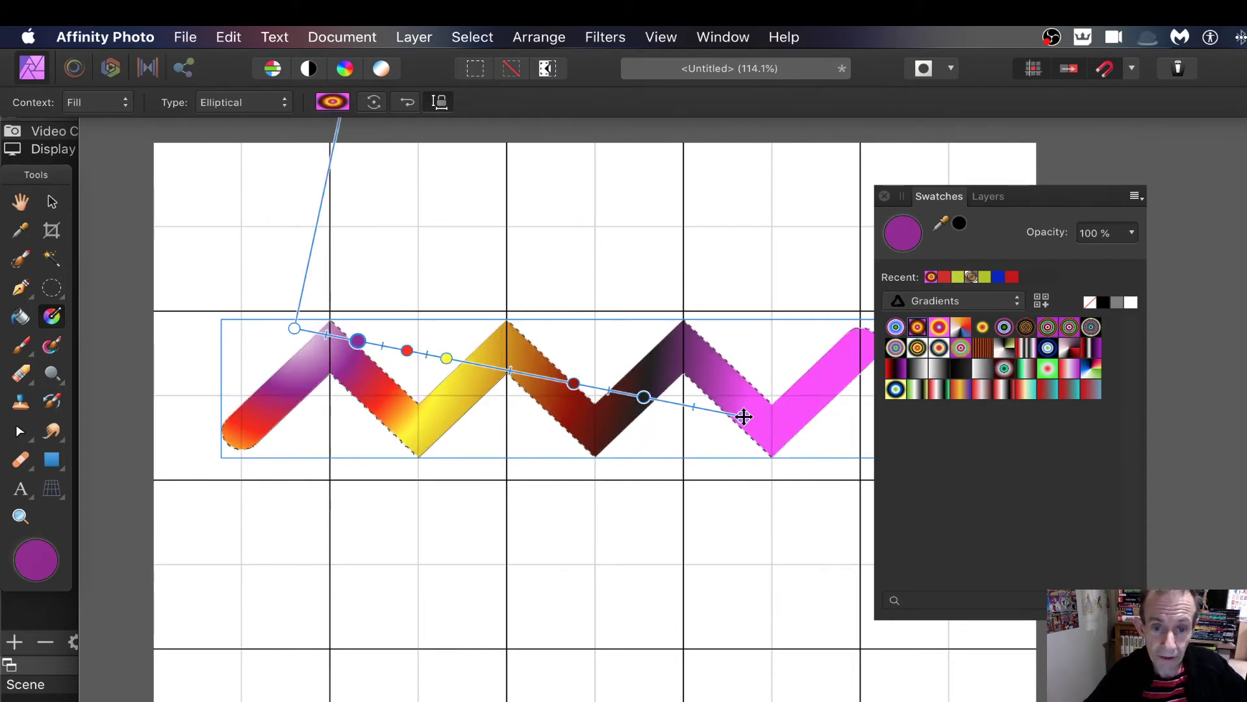
mouse_move(744, 416)
mouse_down()
mouse_move(942, 454)
mouse_move(813, 437)
mouse_move(955, 432)
mouse_move(782, 380)
mouse_move(897, 348)
mouse_up()
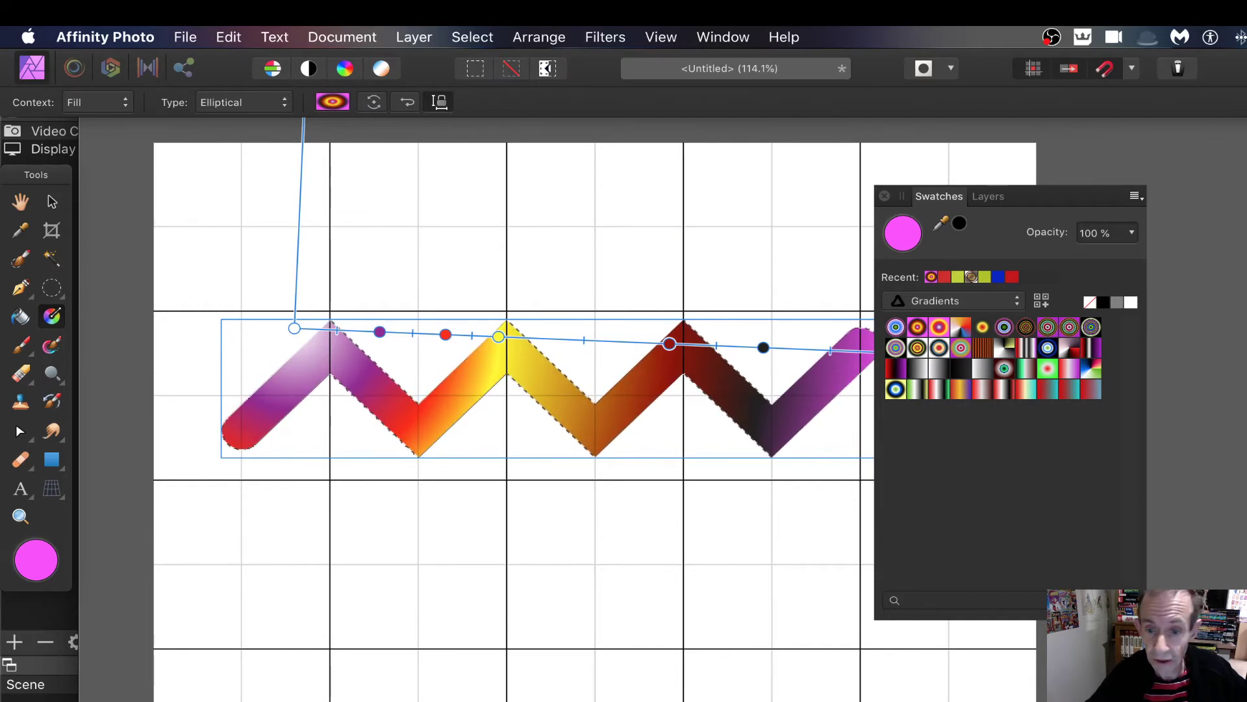
click(989, 197)
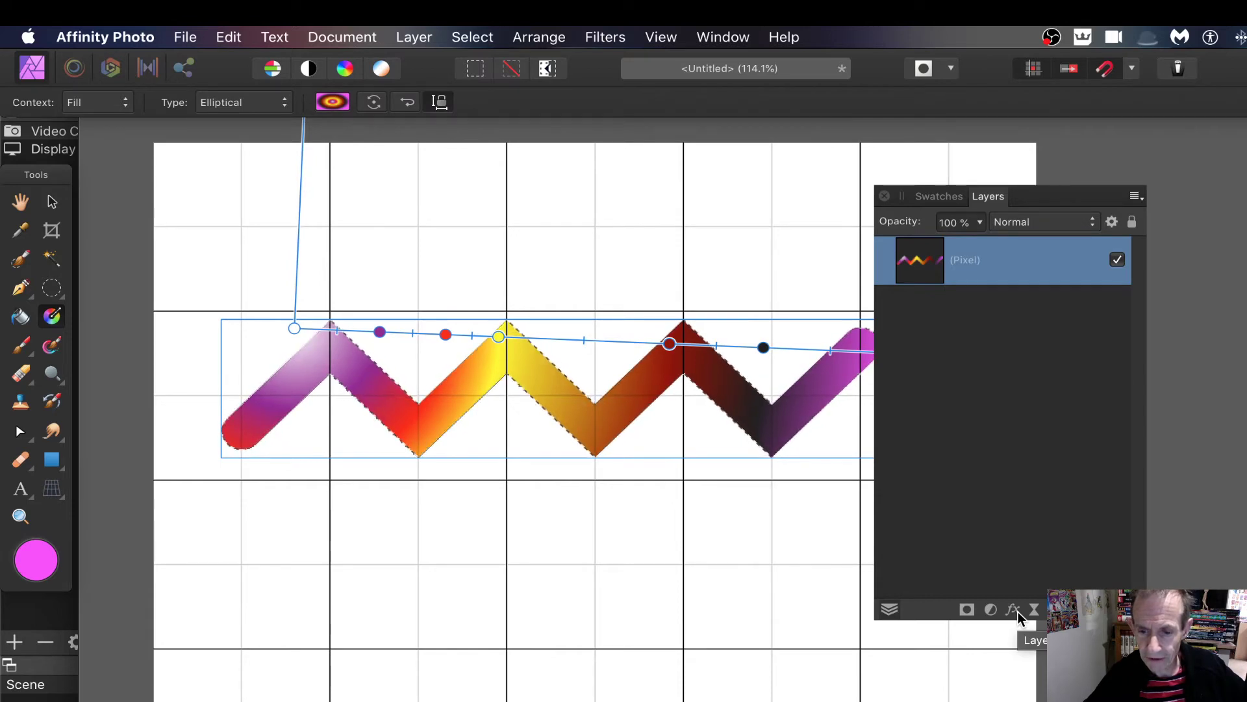
Deselect the zigzag outline with Select > Deselect, leaving the gradient band's edges clean
click(1018, 610)
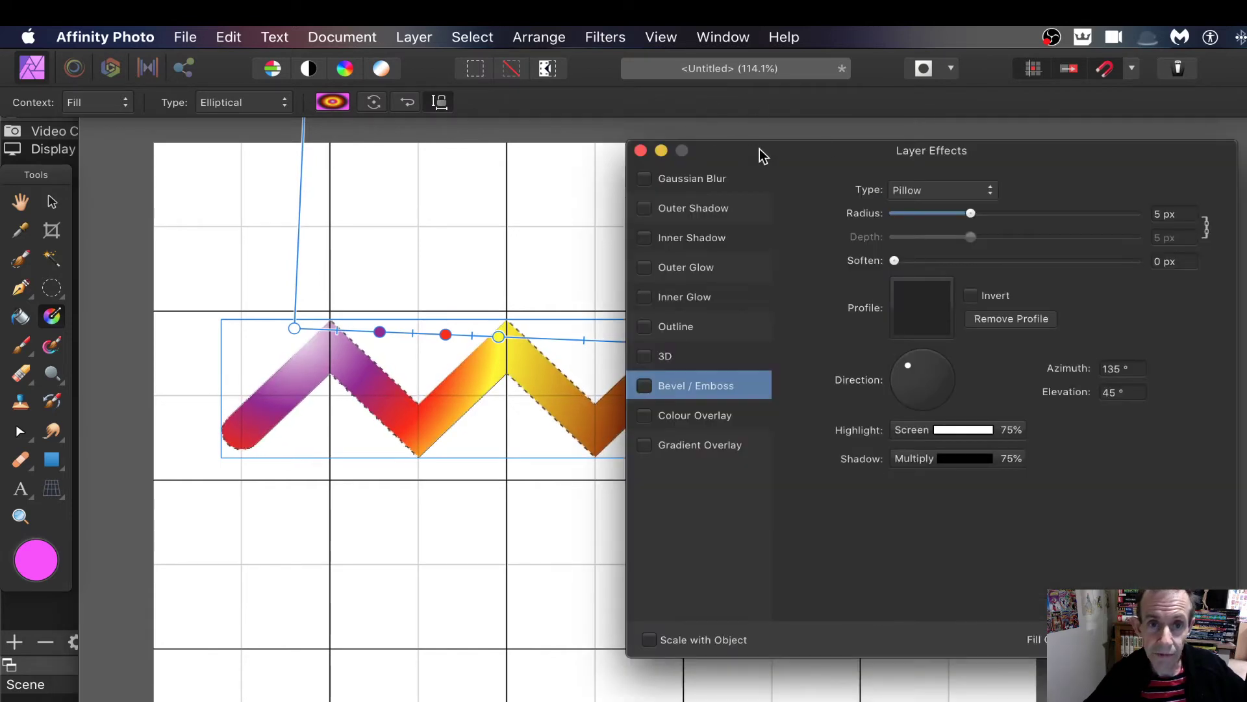
drag(763, 156, 794, 172)
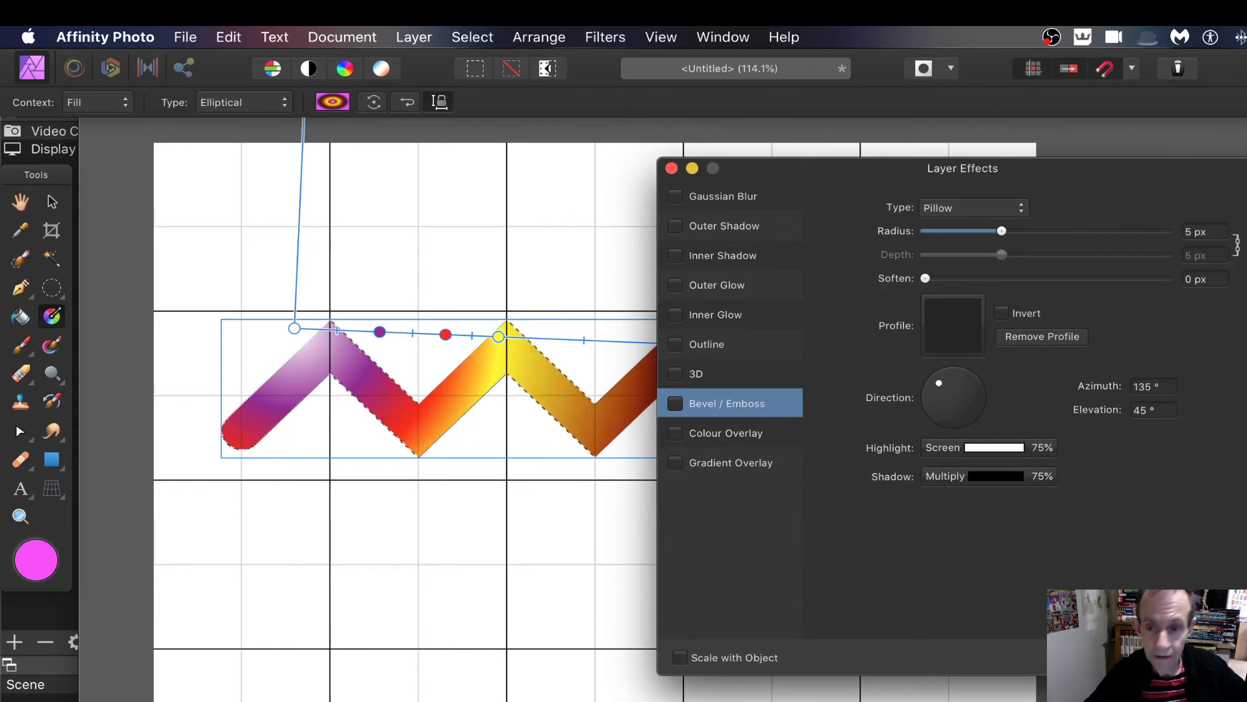
key(Escape)
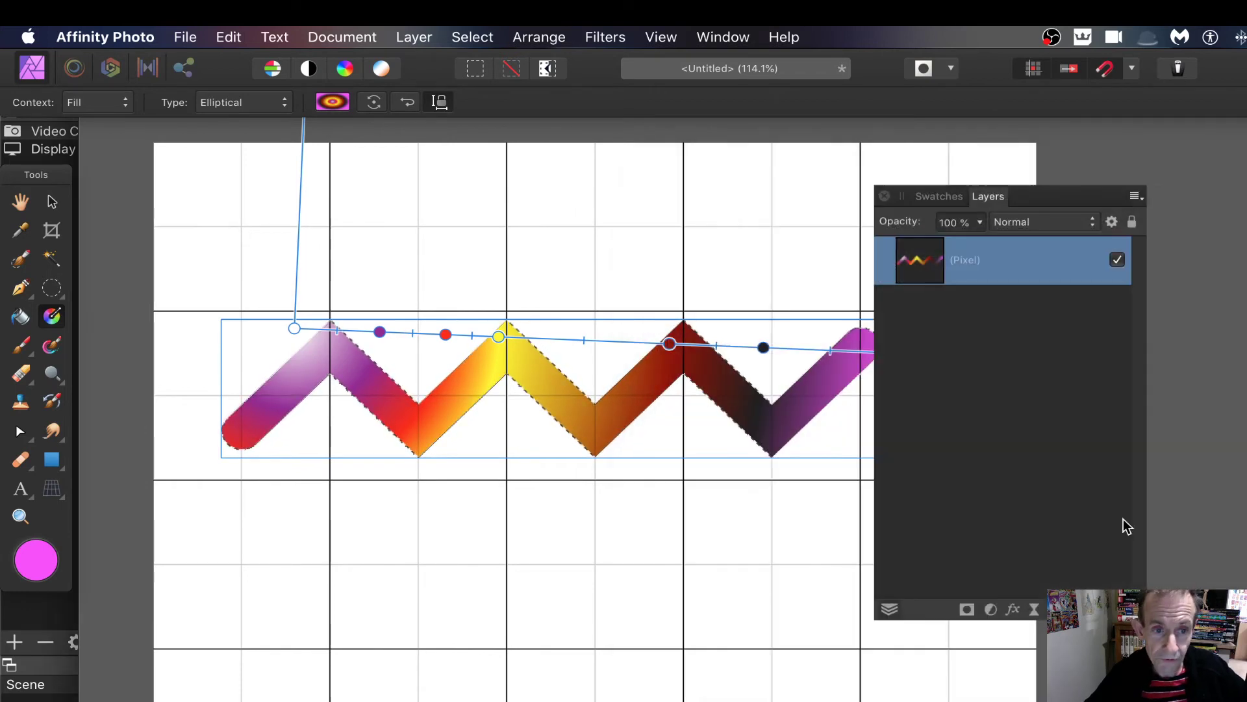
click(474, 37)
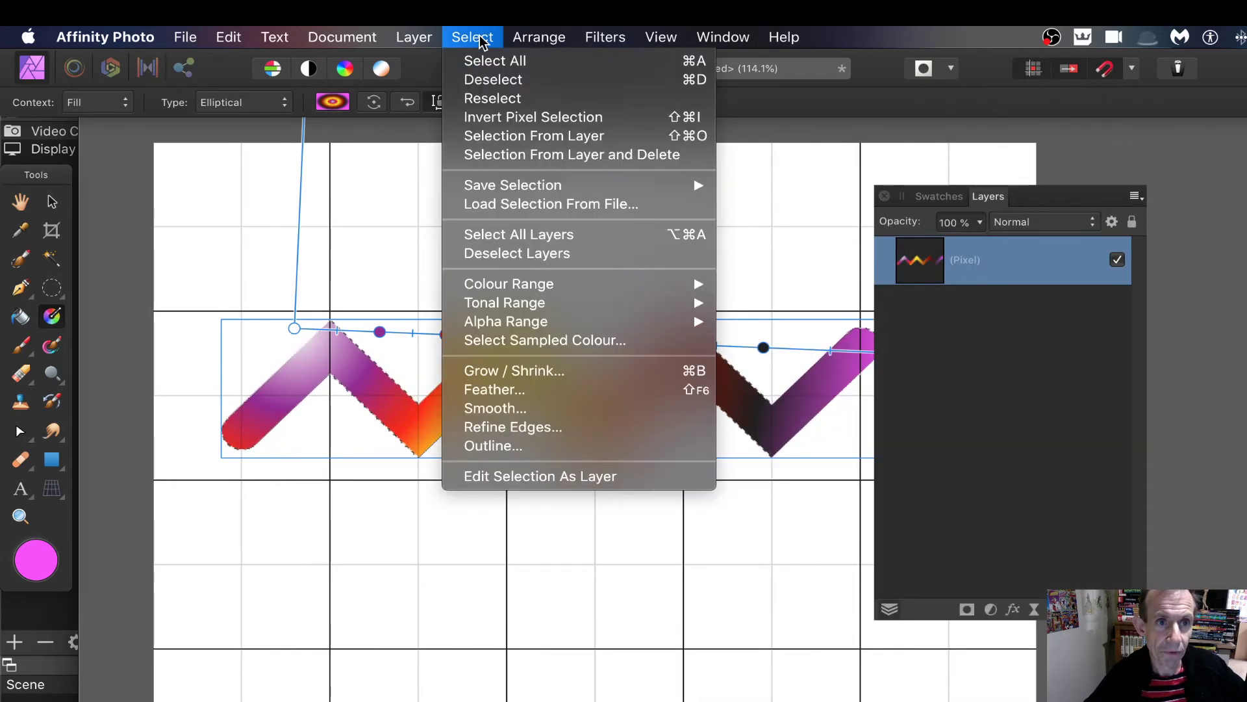
click(493, 79)
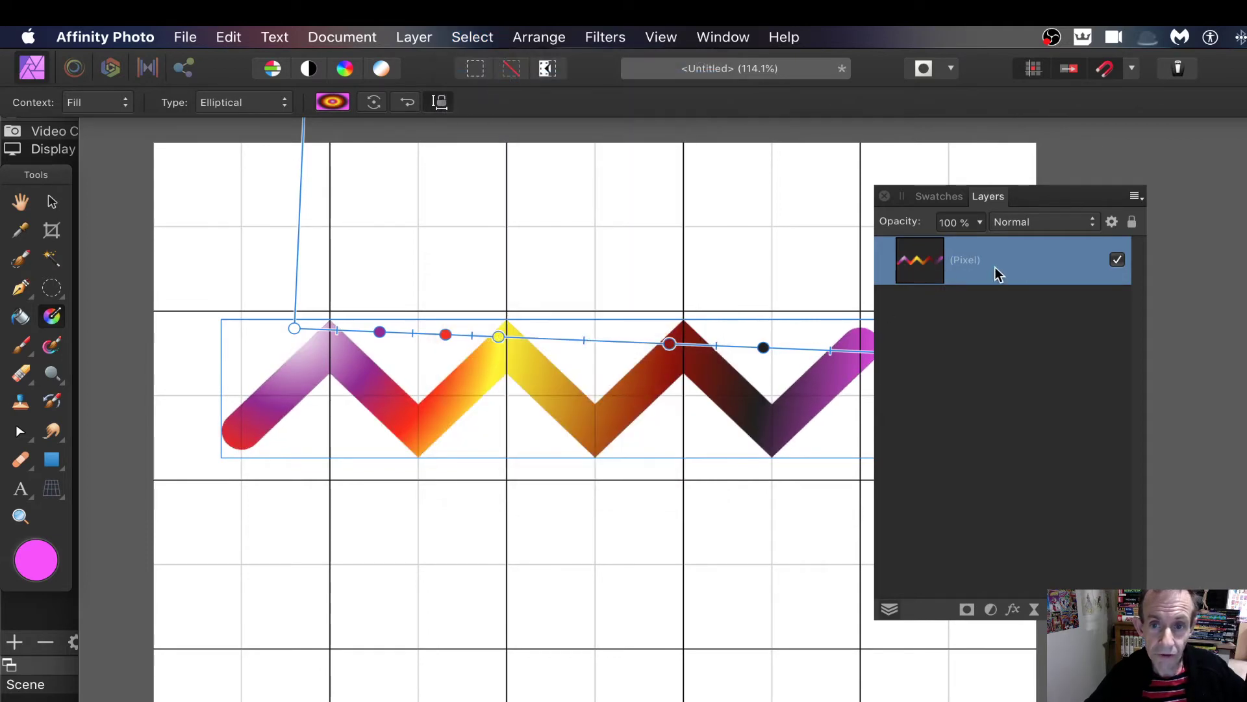
Enable a Multiply outer shadow on the zigzag, increasing its radius, offset, intensity and opacity
click(1012, 609)
drag(742, 176, 800, 169)
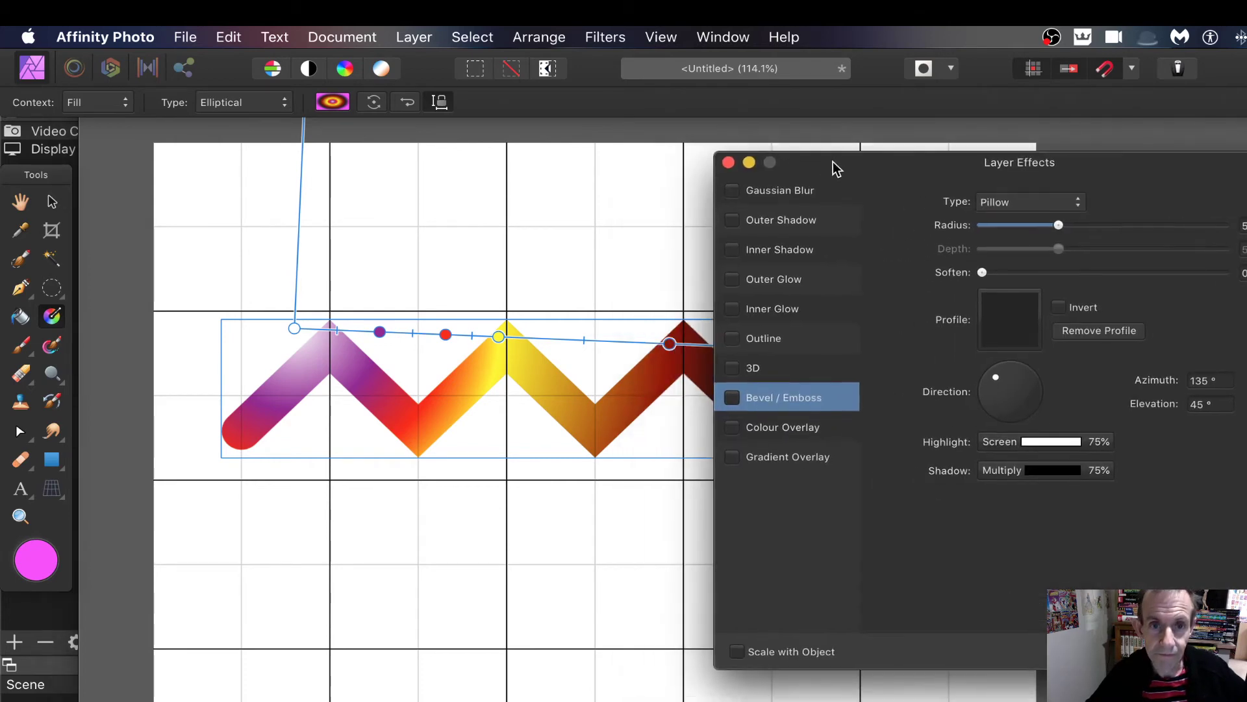
click(736, 220)
click(793, 225)
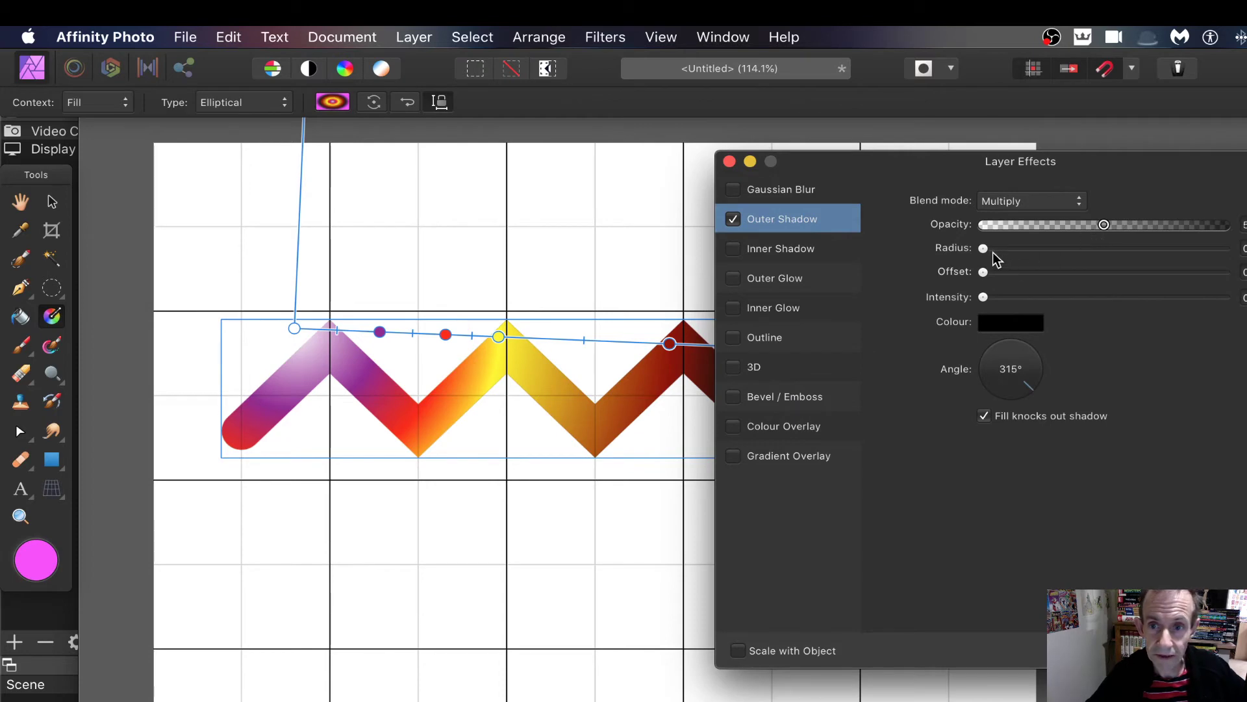
drag(984, 248, 1106, 249)
drag(985, 272, 1086, 273)
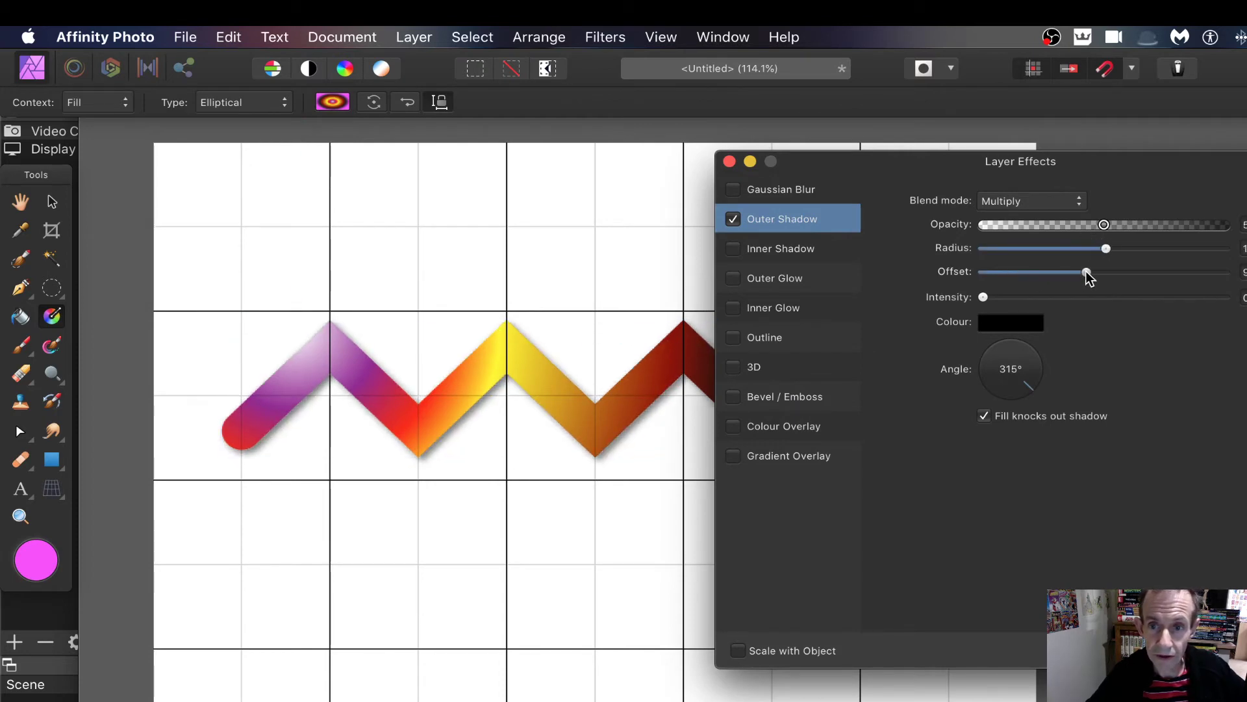
drag(983, 297, 1109, 297)
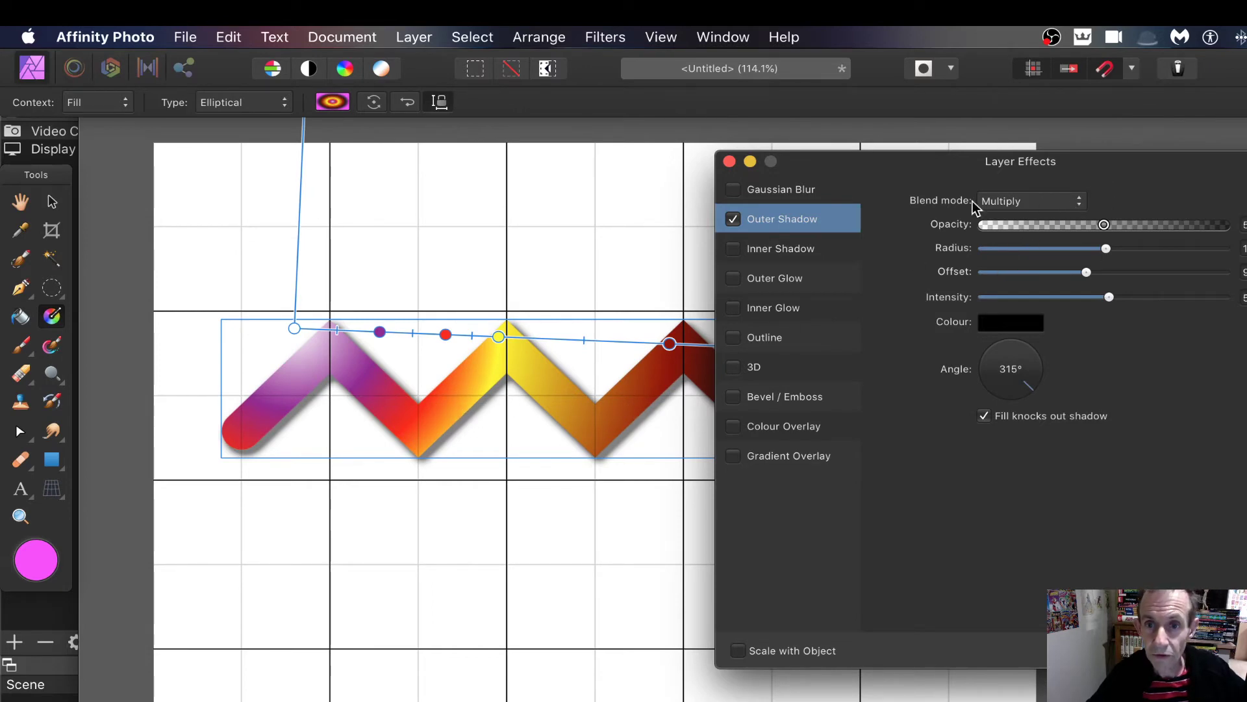
mouse_move(1140, 222)
mouse_down()
mouse_move(1197, 224)
mouse_move(1150, 225)
mouse_up()
drag(1086, 272, 1155, 249)
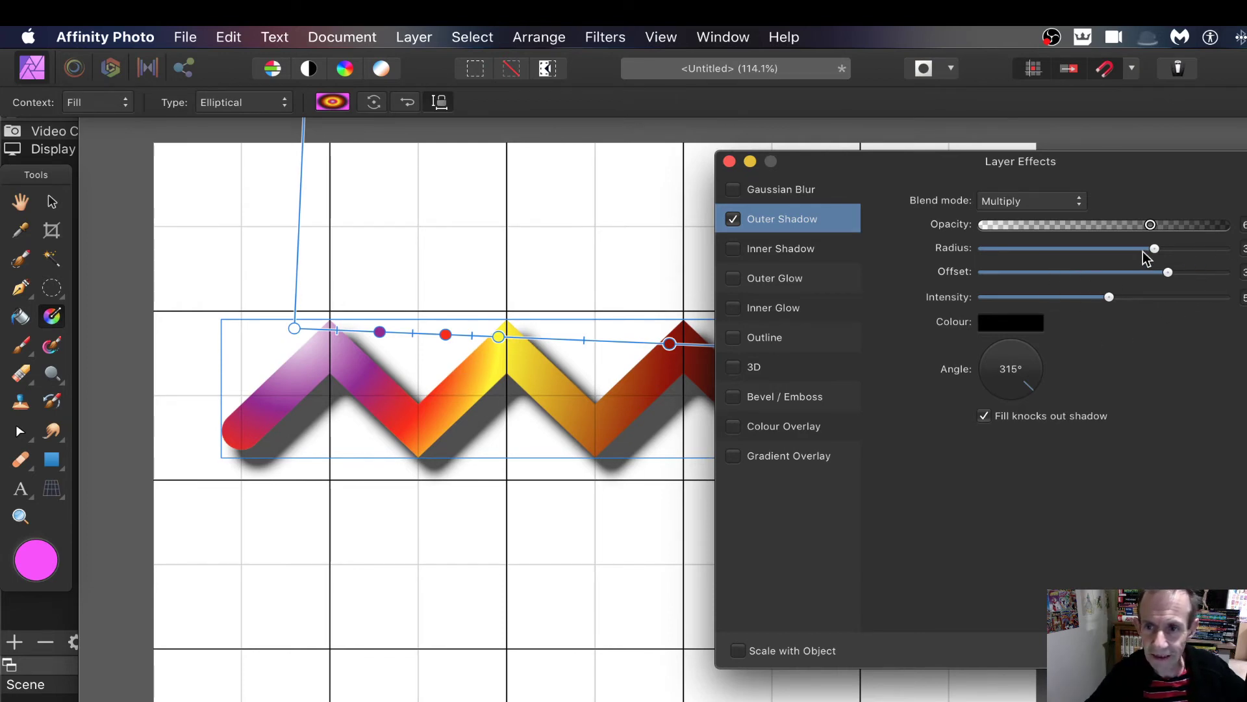
drag(1154, 248, 1186, 249)
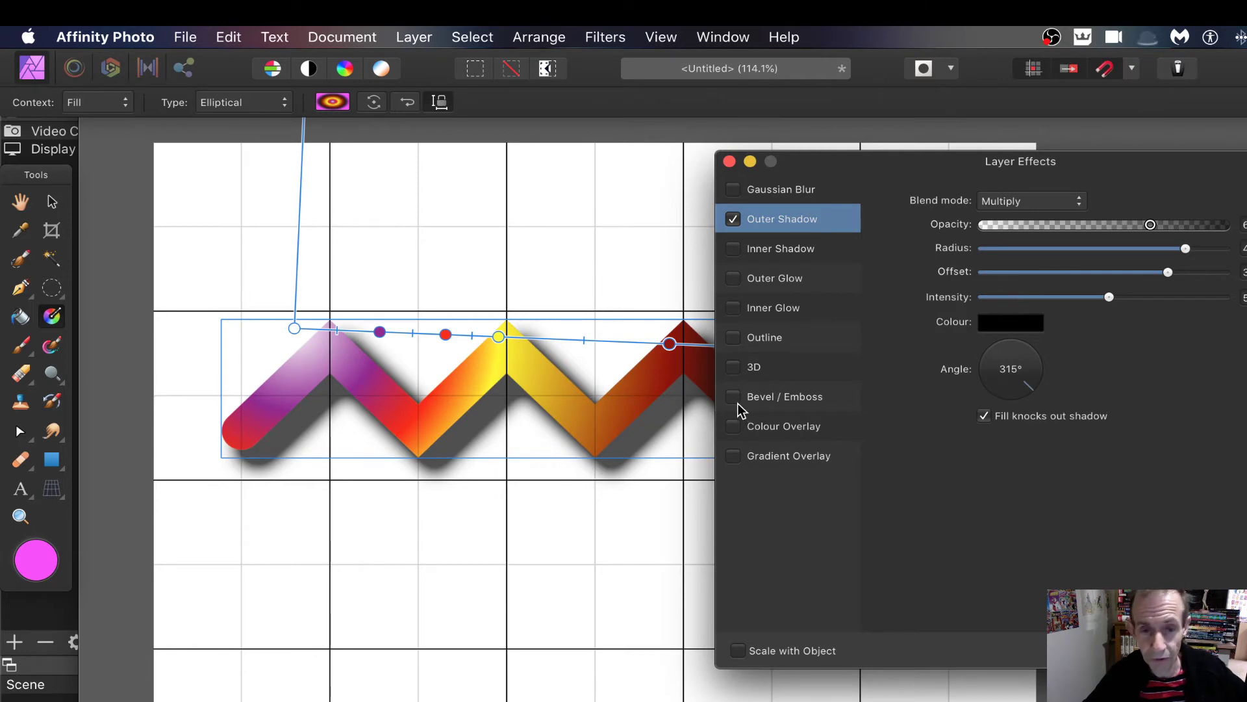
Add an Inner bevel with a larger radius and slight soften, lit from about -103° at 21° elevation
click(792, 399)
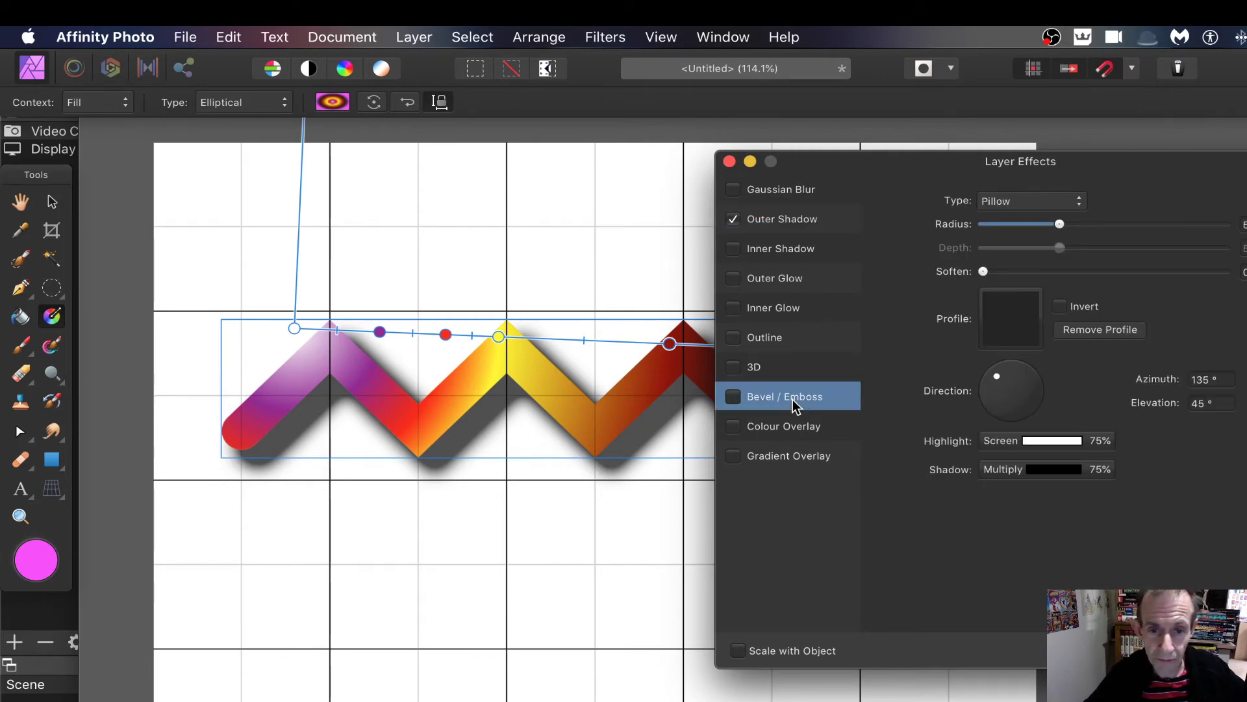
click(733, 396)
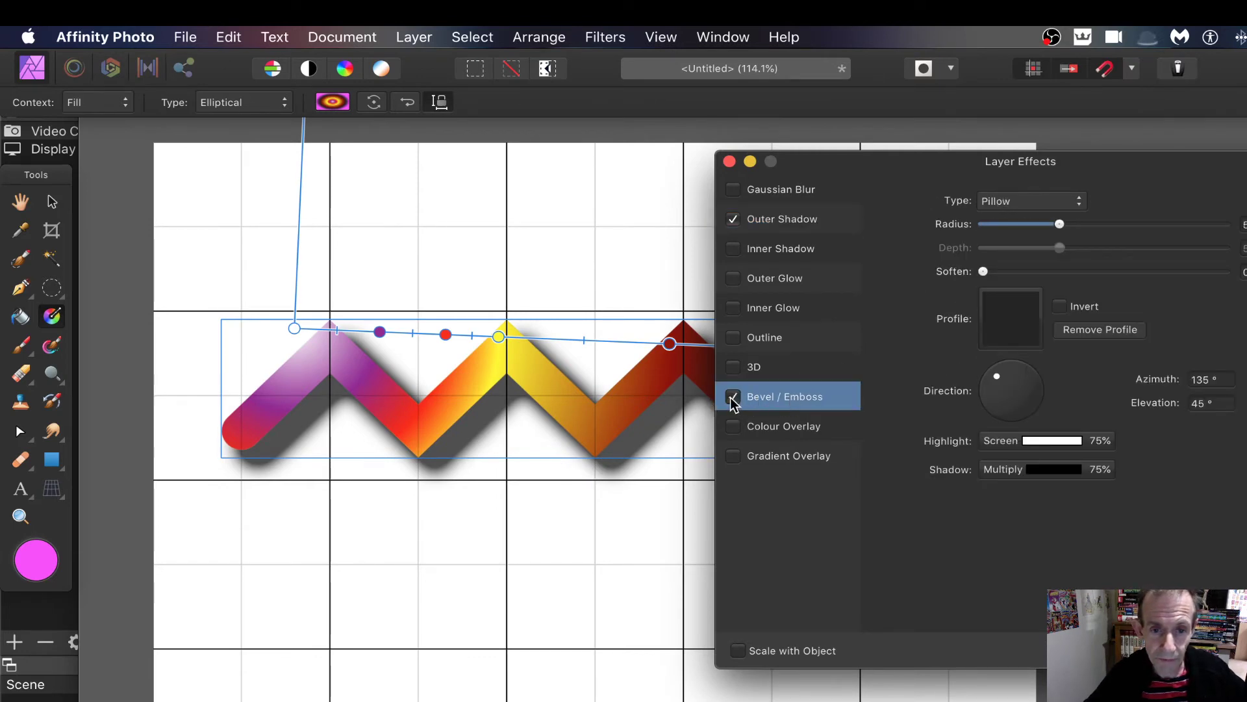
click(1010, 202)
click(1006, 157)
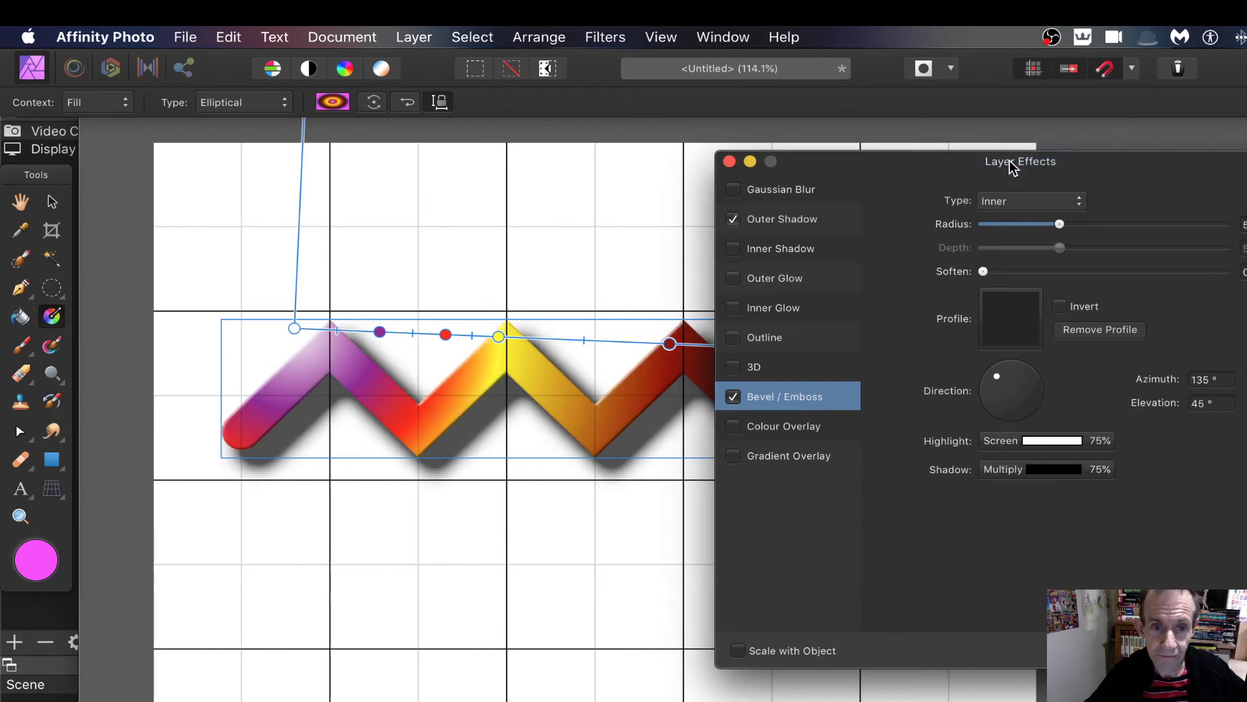
drag(1059, 223, 1134, 225)
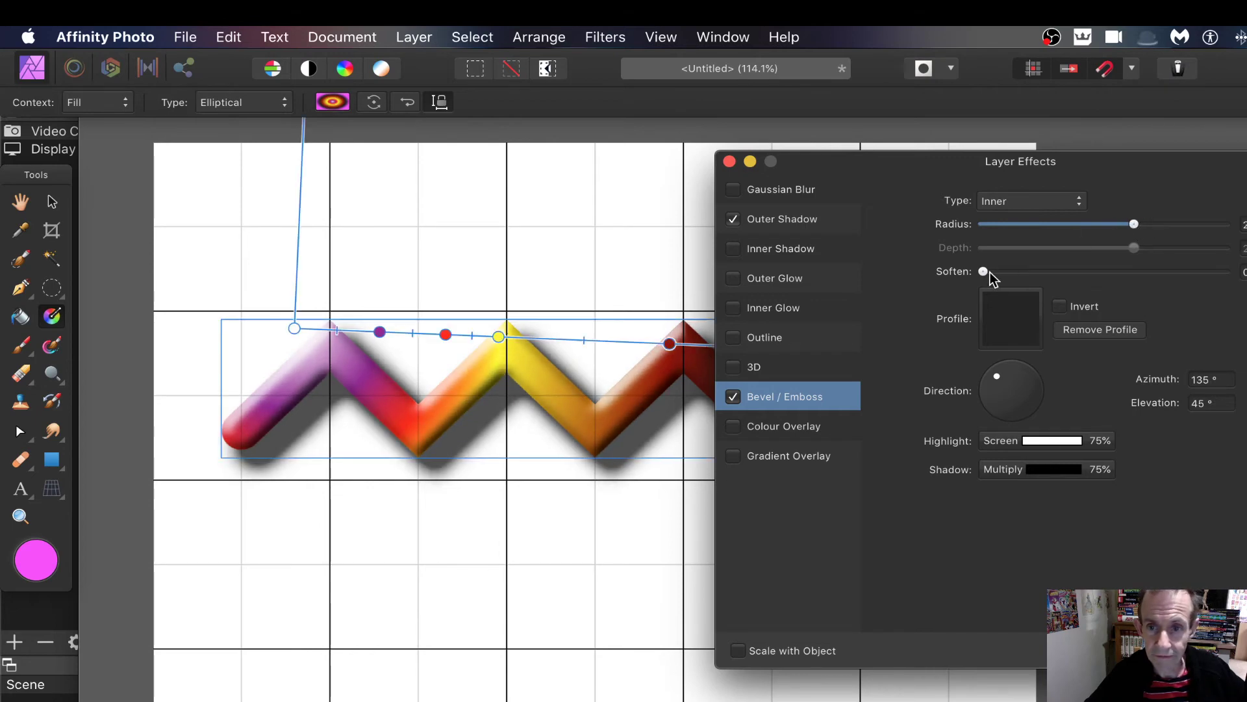
drag(984, 271, 994, 272)
drag(997, 377, 1005, 416)
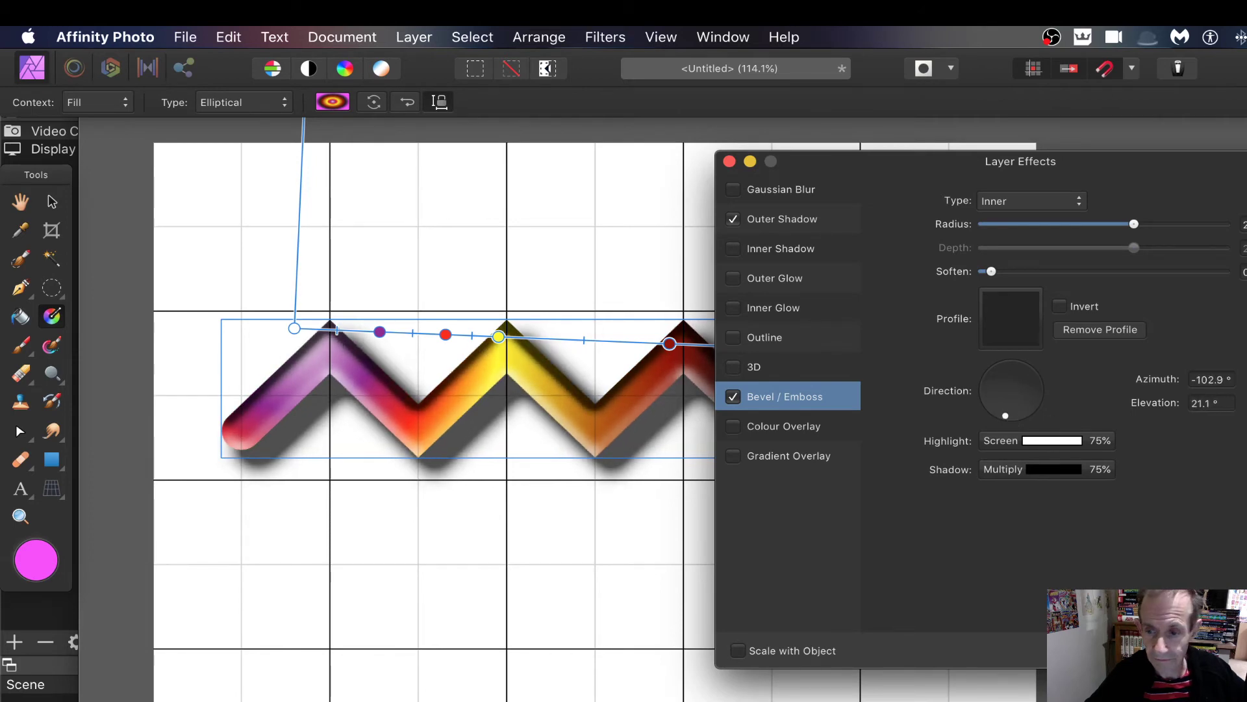
key(Return)
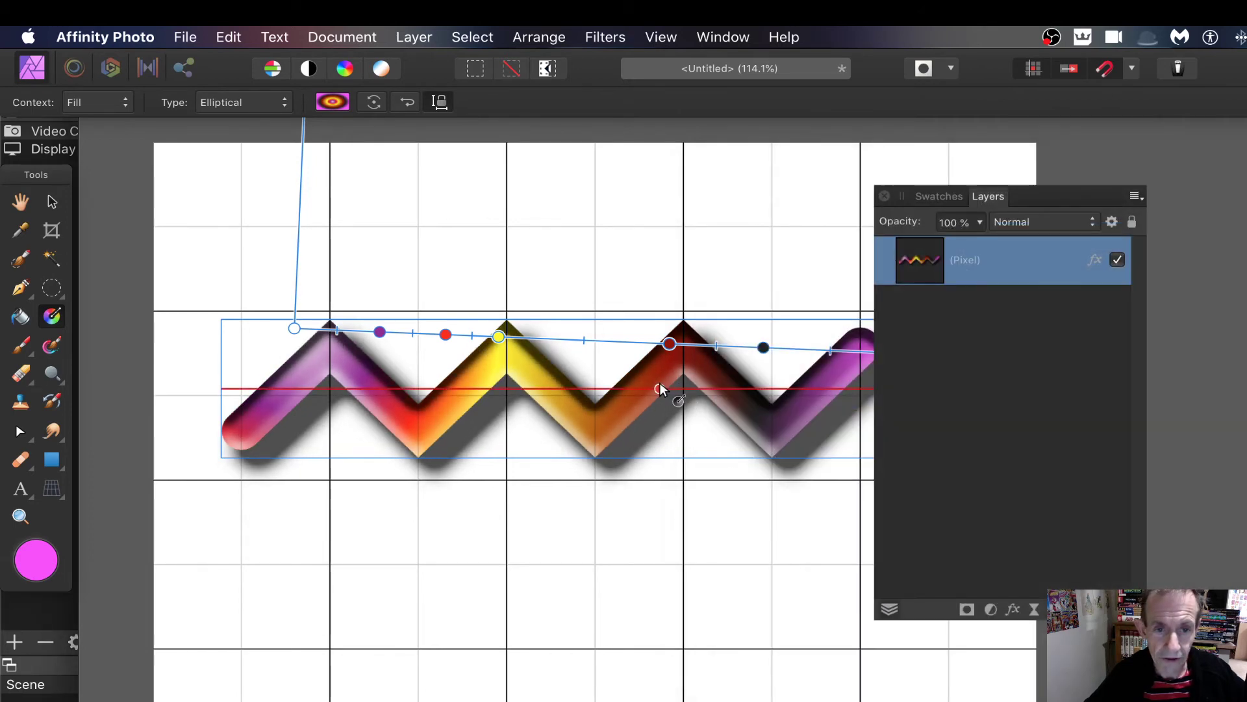
Move the bevelled zigzag toward the left with the Move Tool and Alt-drag a copy lower down
click(52, 201)
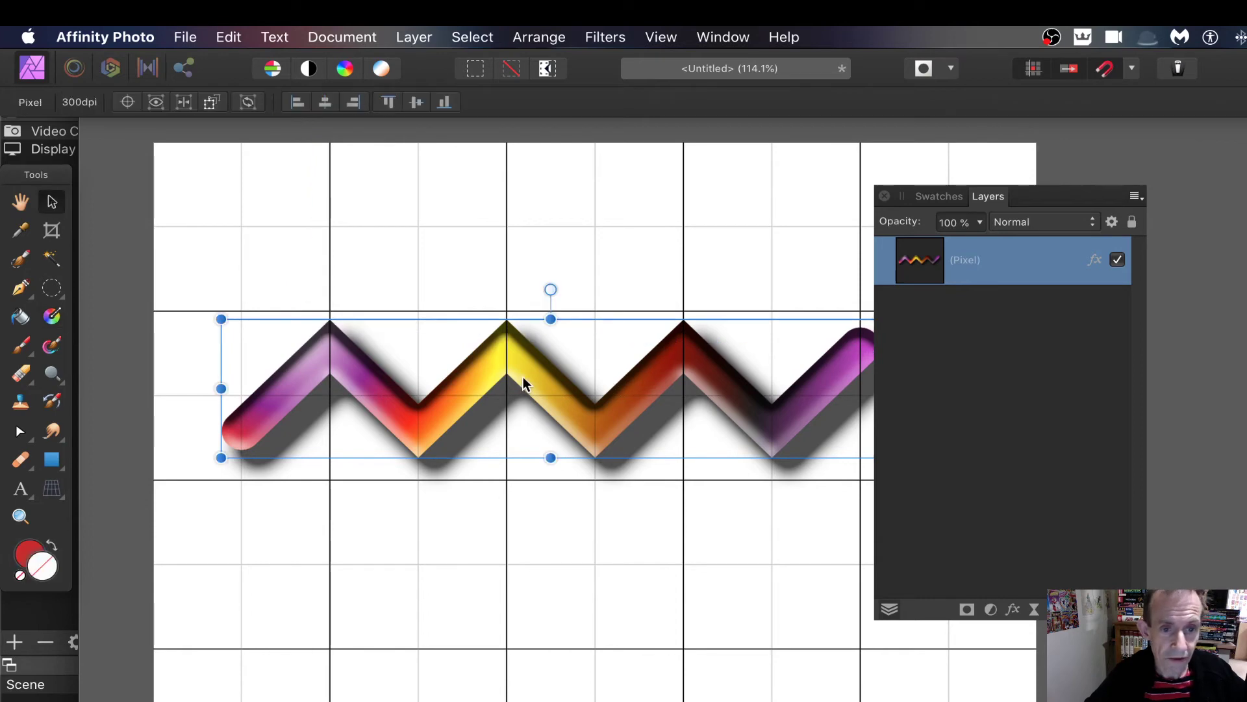
drag(523, 378, 453, 265)
drag(549, 320, 505, 549)
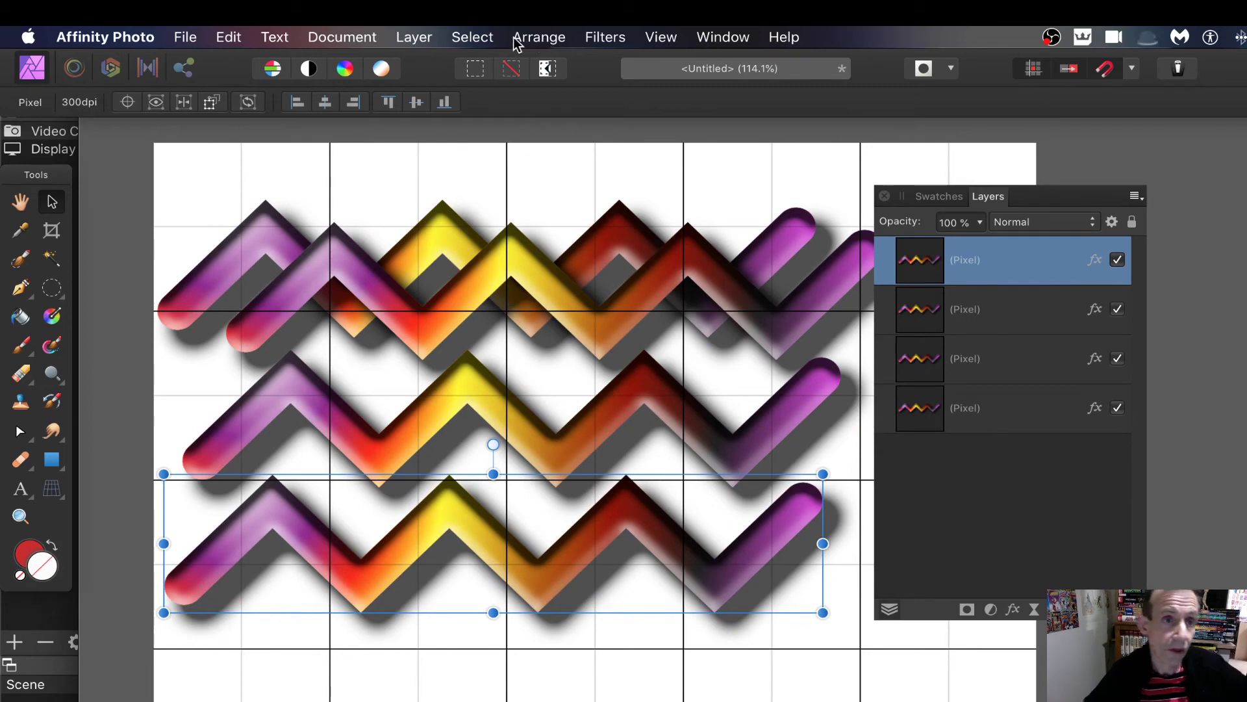
click(609, 39)
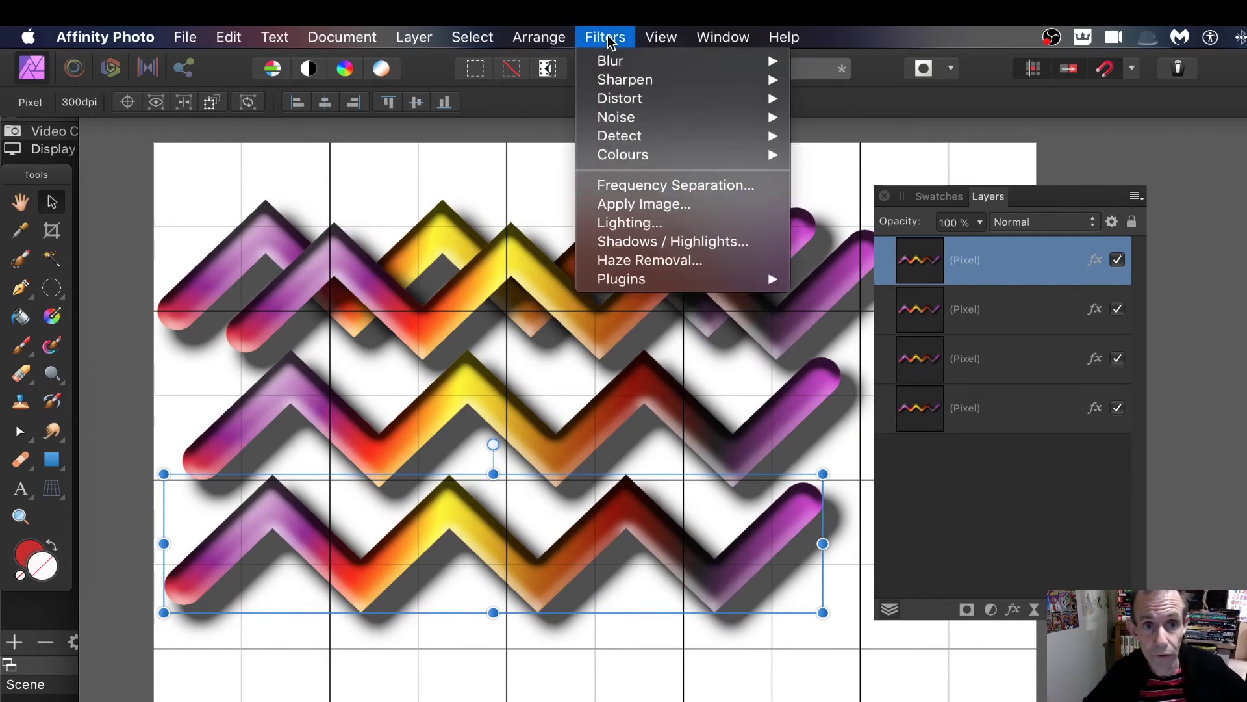
mouse_move(640, 101)
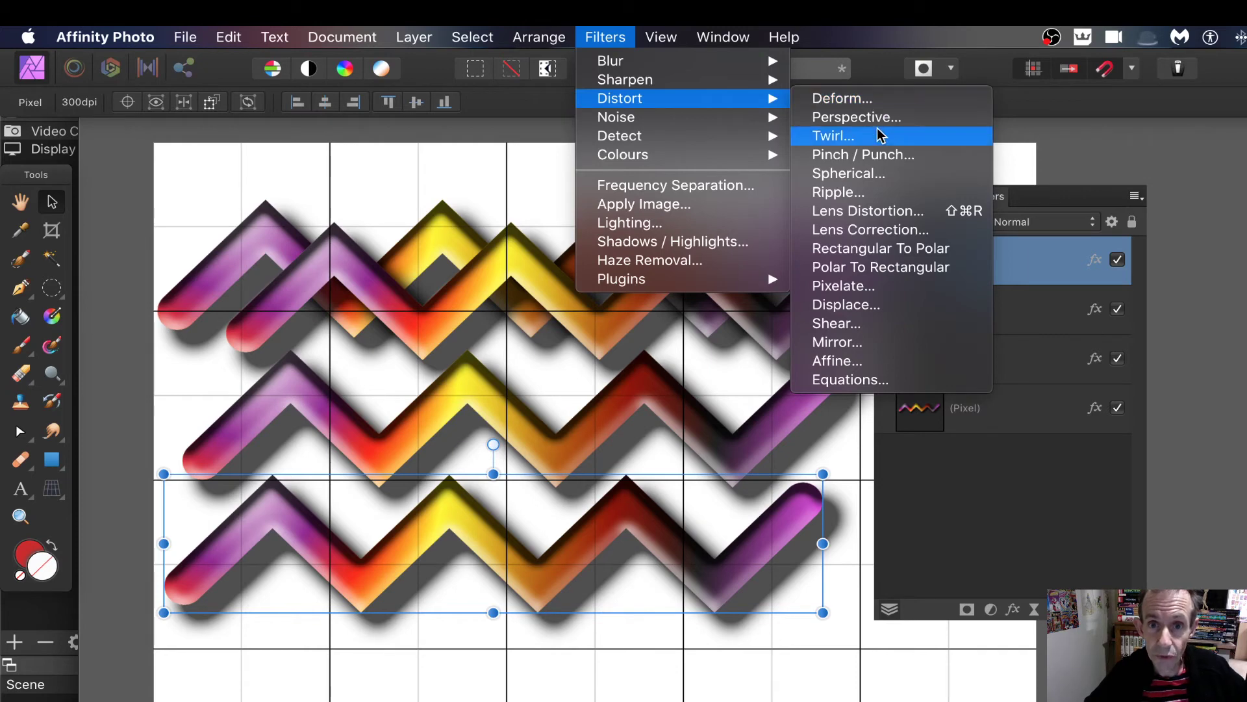
click(868, 98)
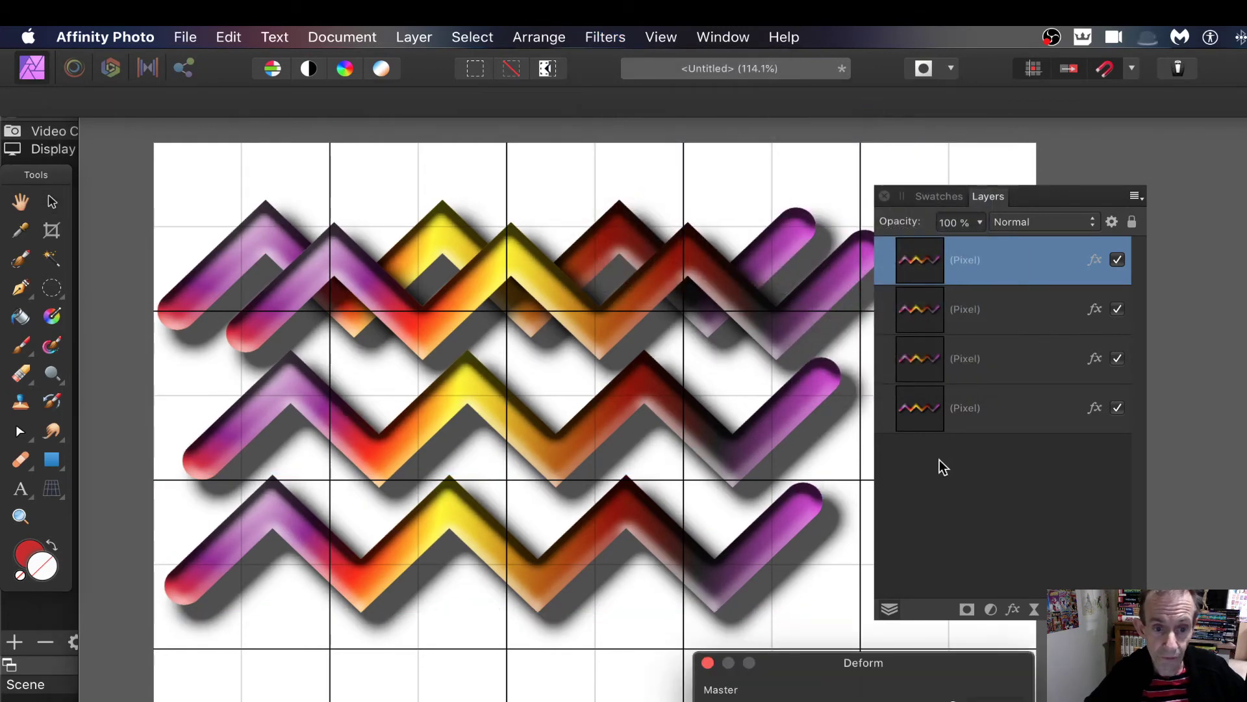
click(437, 531)
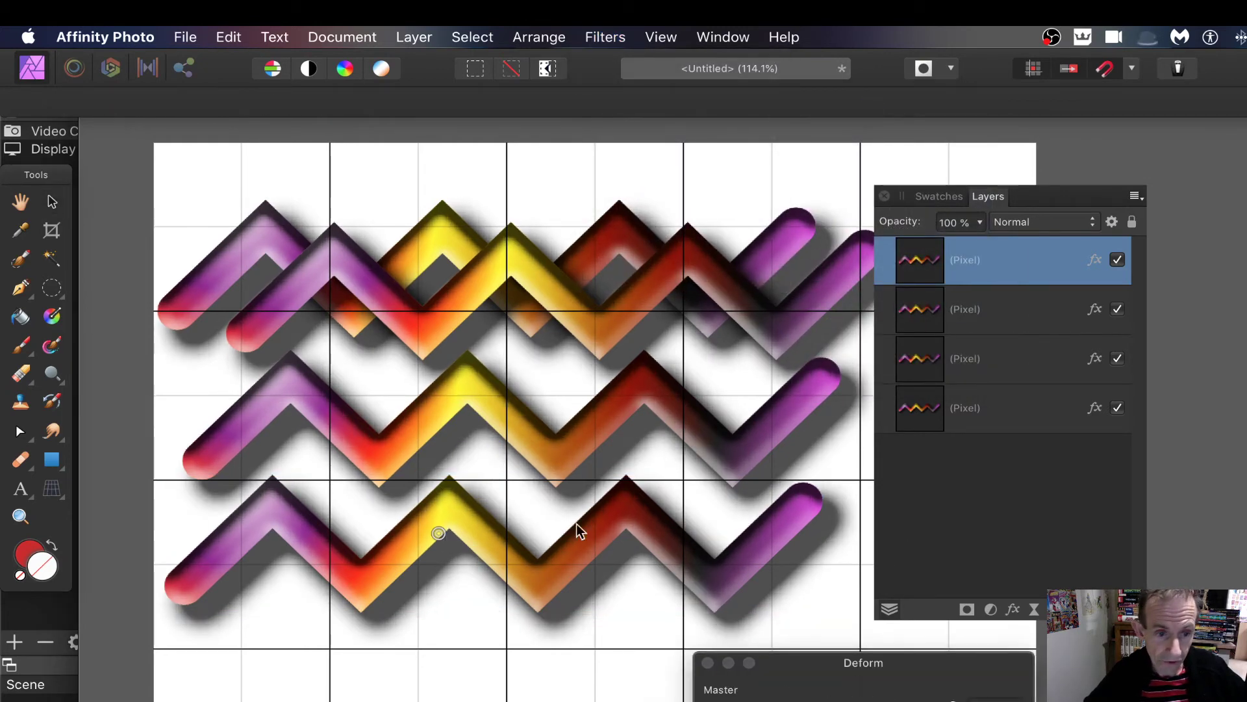
click(655, 513)
click(746, 589)
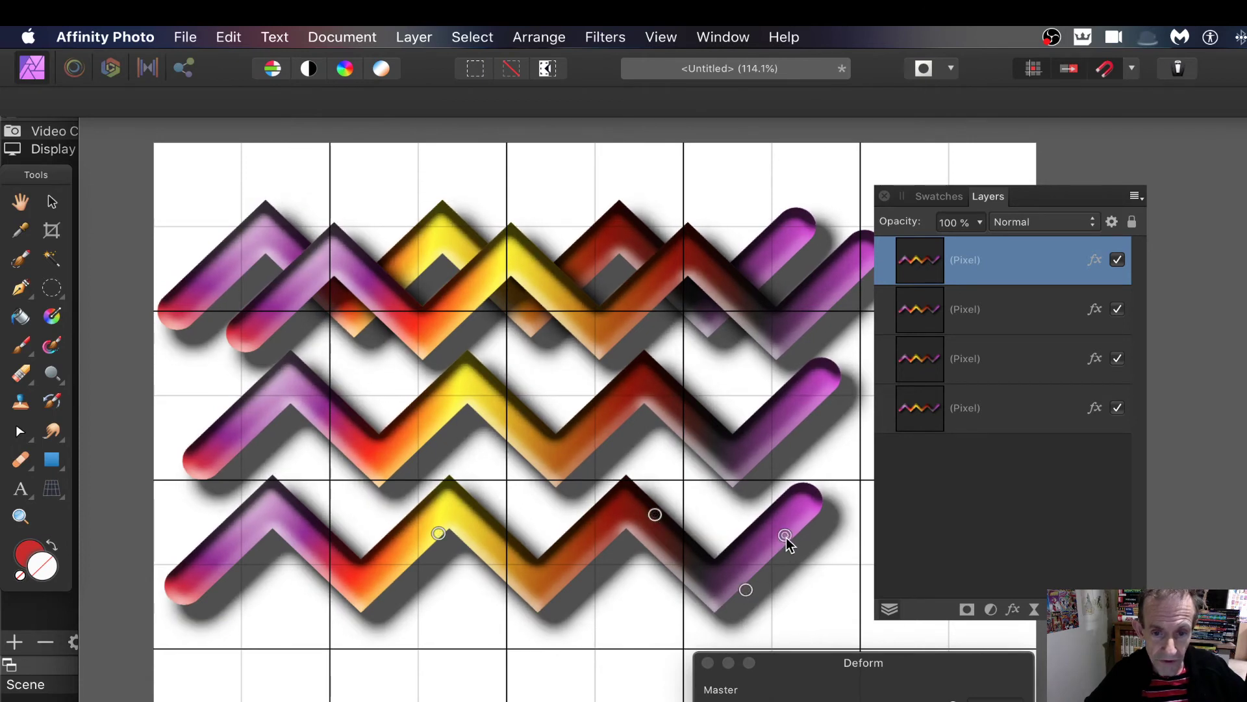
drag(784, 536, 807, 475)
drag(657, 515, 659, 475)
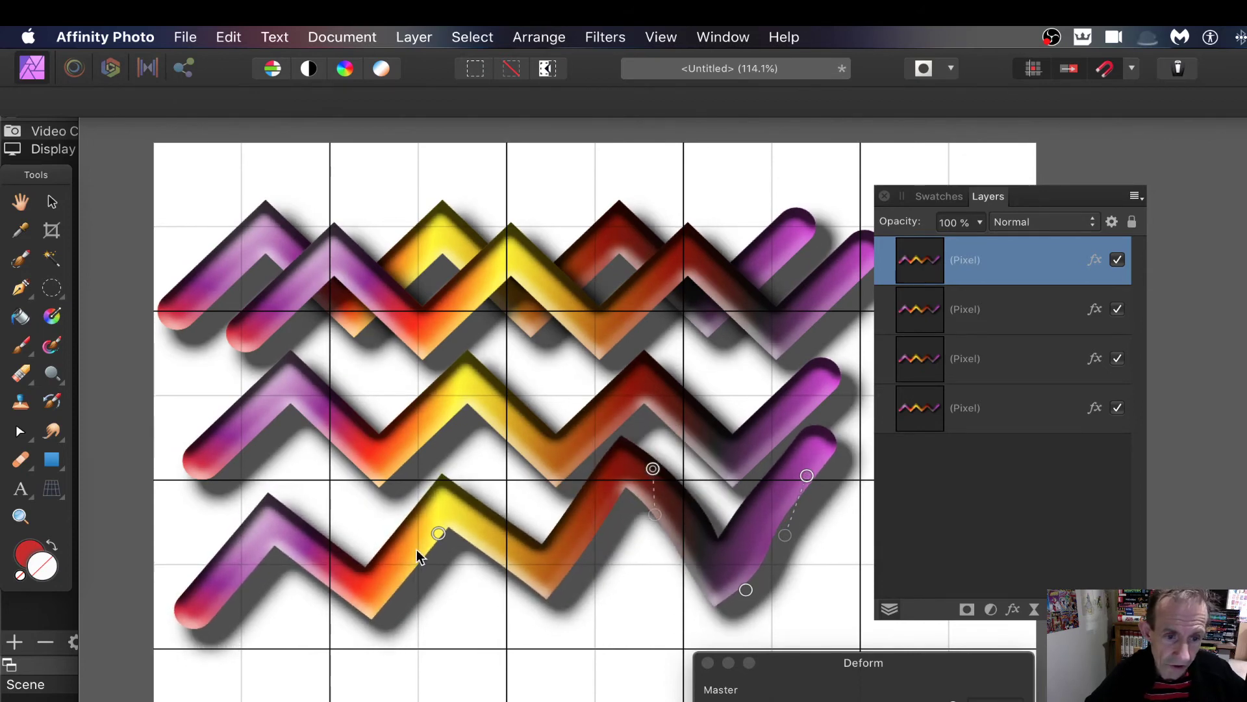
drag(439, 533, 437, 465)
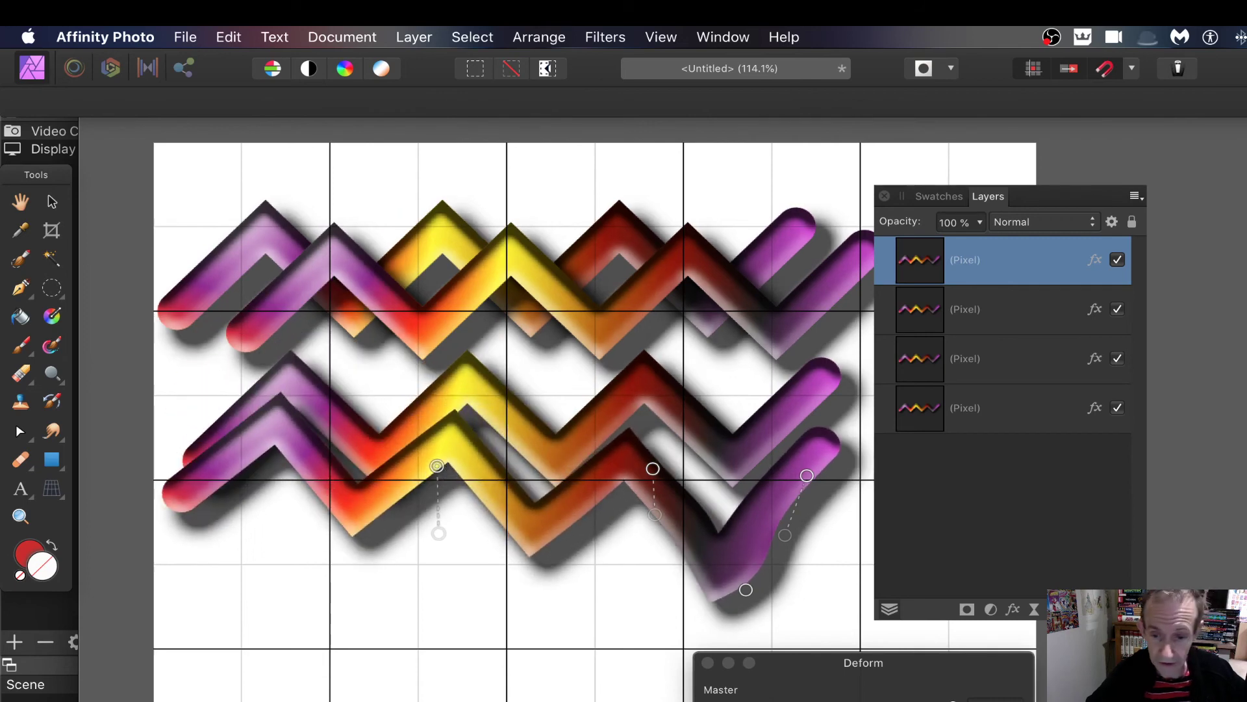
key(v)
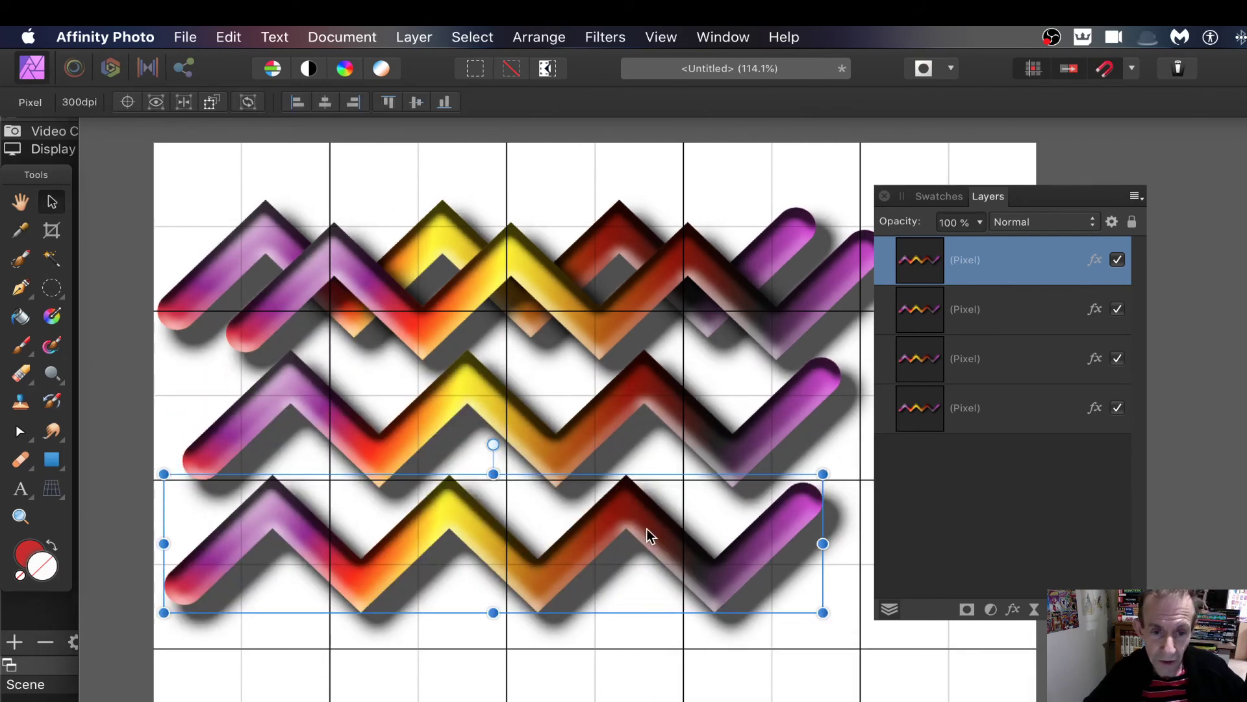
Nudge the bottom zigzag slightly, then add an HSL adjustment layer with Hue Shift about 12.9°
mouse_move(646, 529)
mouse_down()
mouse_move(668, 477)
mouse_move(649, 518)
mouse_move(658, 522)
mouse_up()
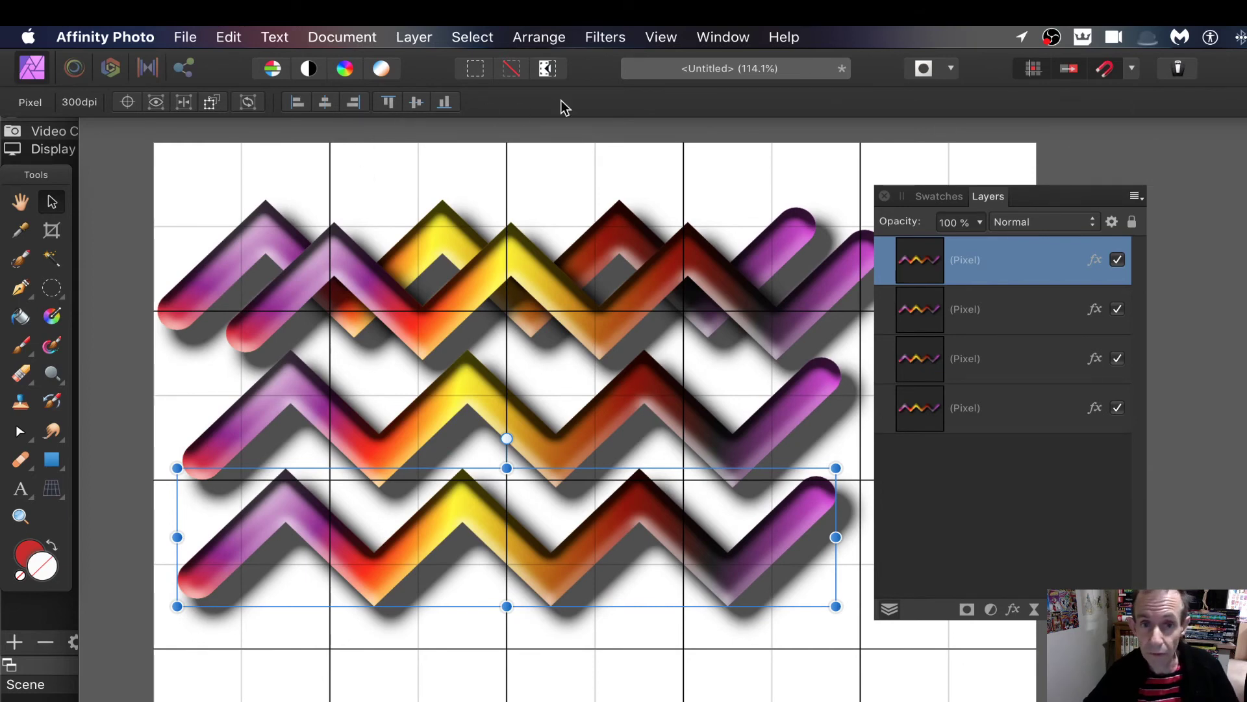
click(416, 37)
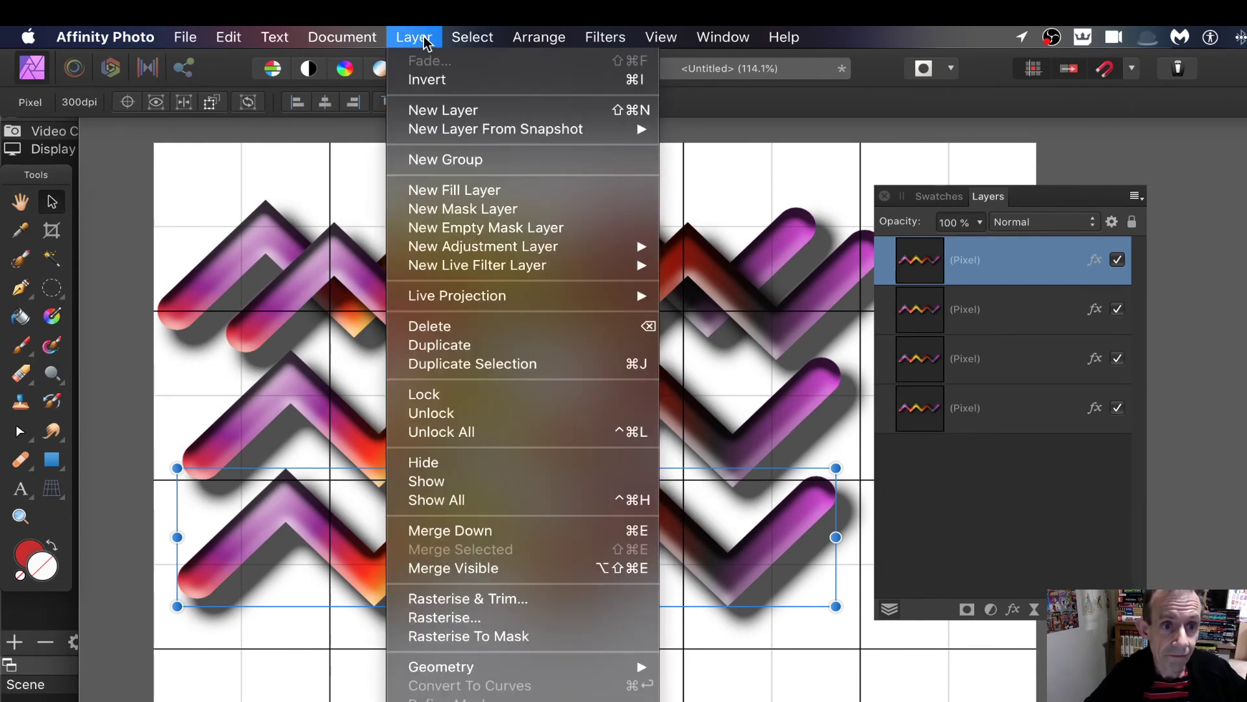
mouse_move(494, 250)
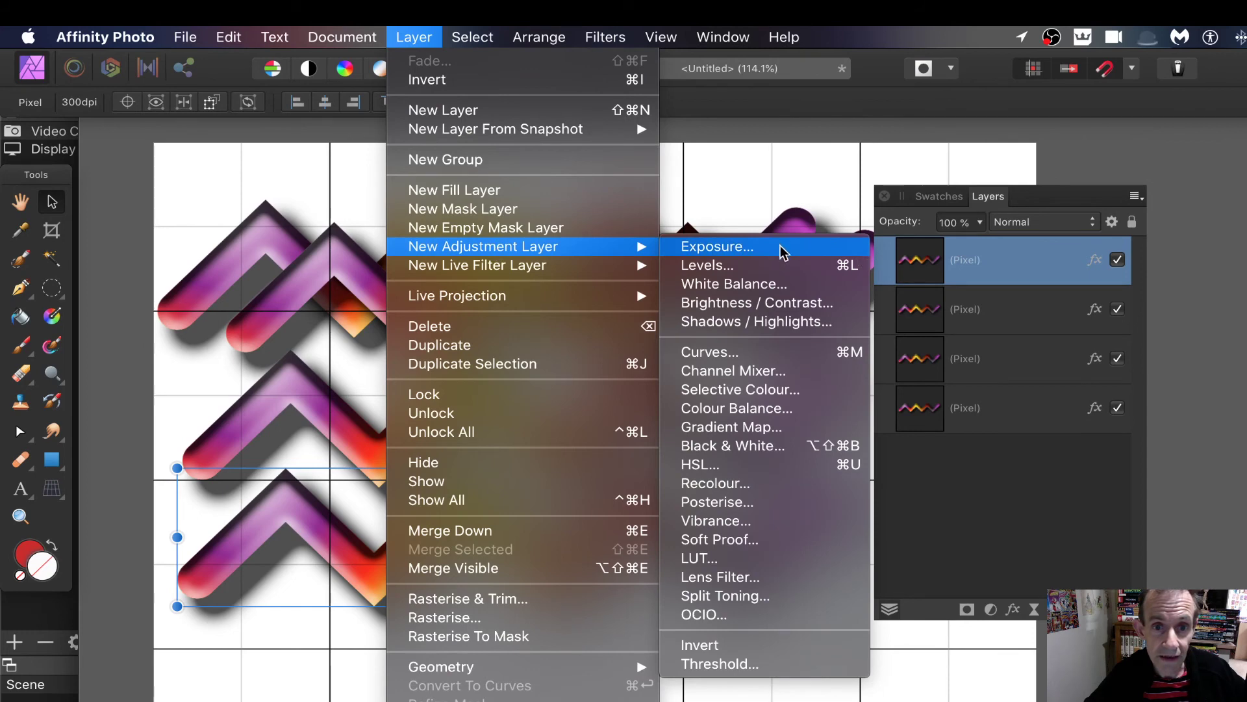
click(726, 472)
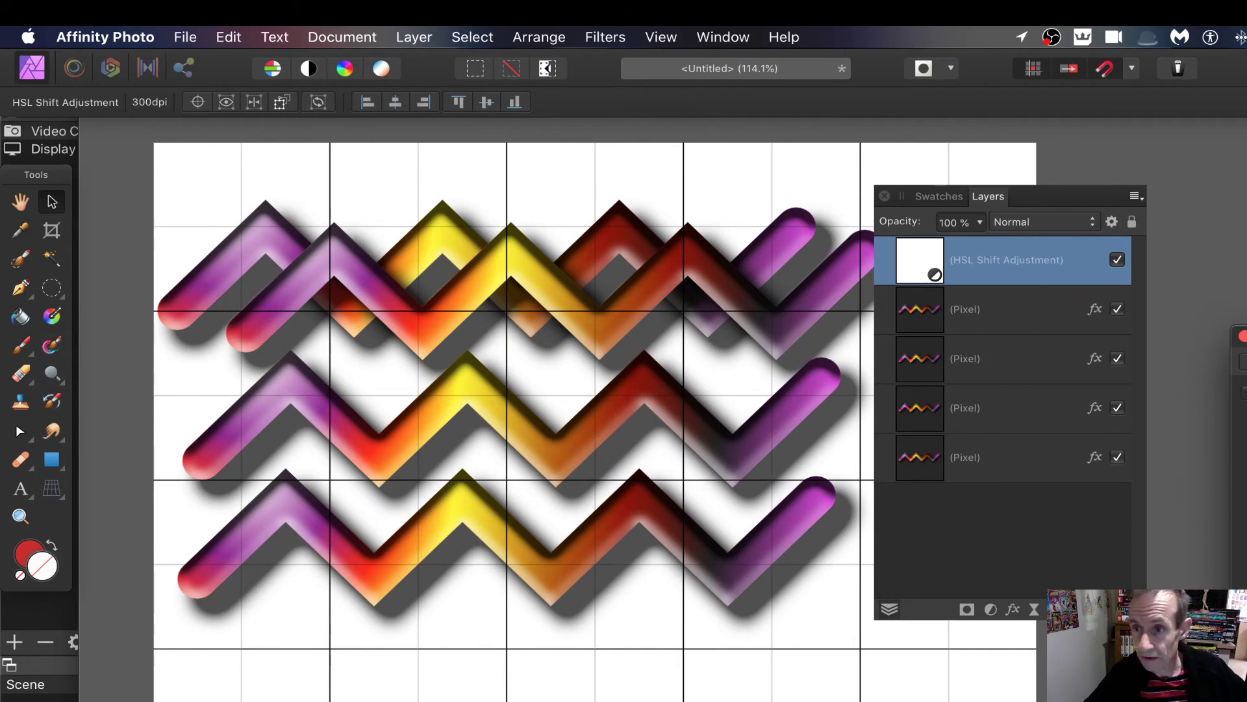
drag(793, 215, 730, 186)
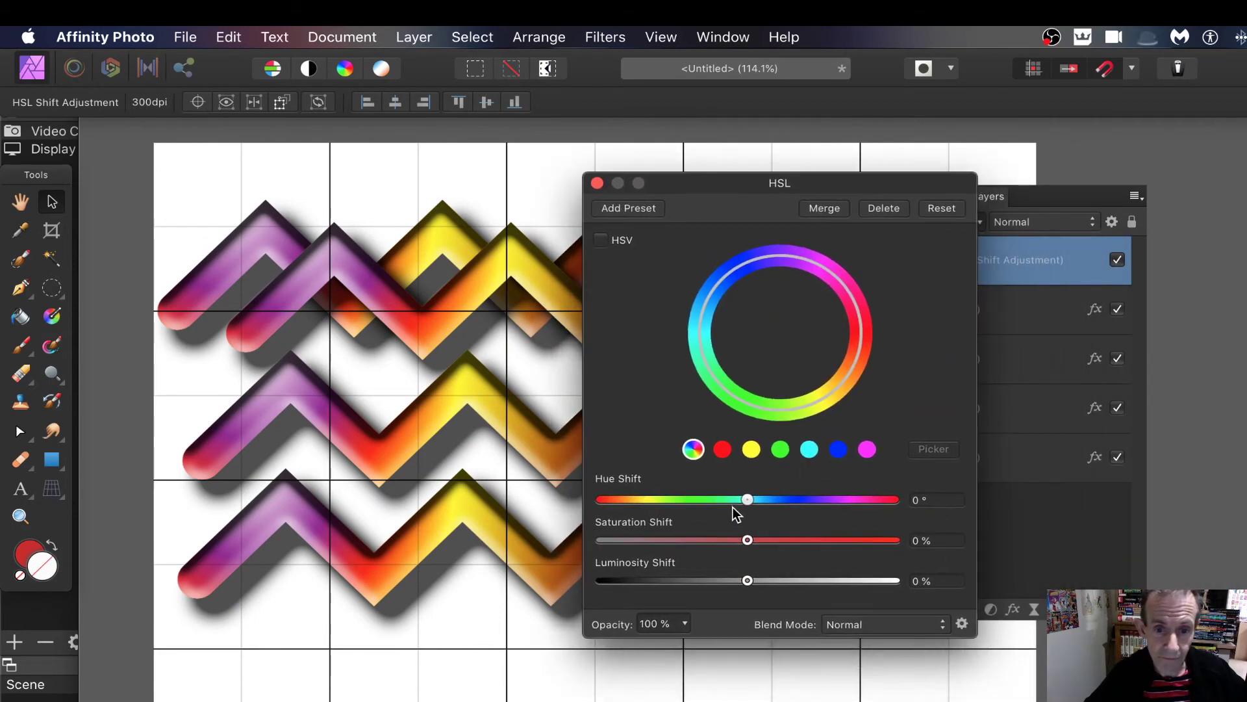
drag(733, 507, 759, 499)
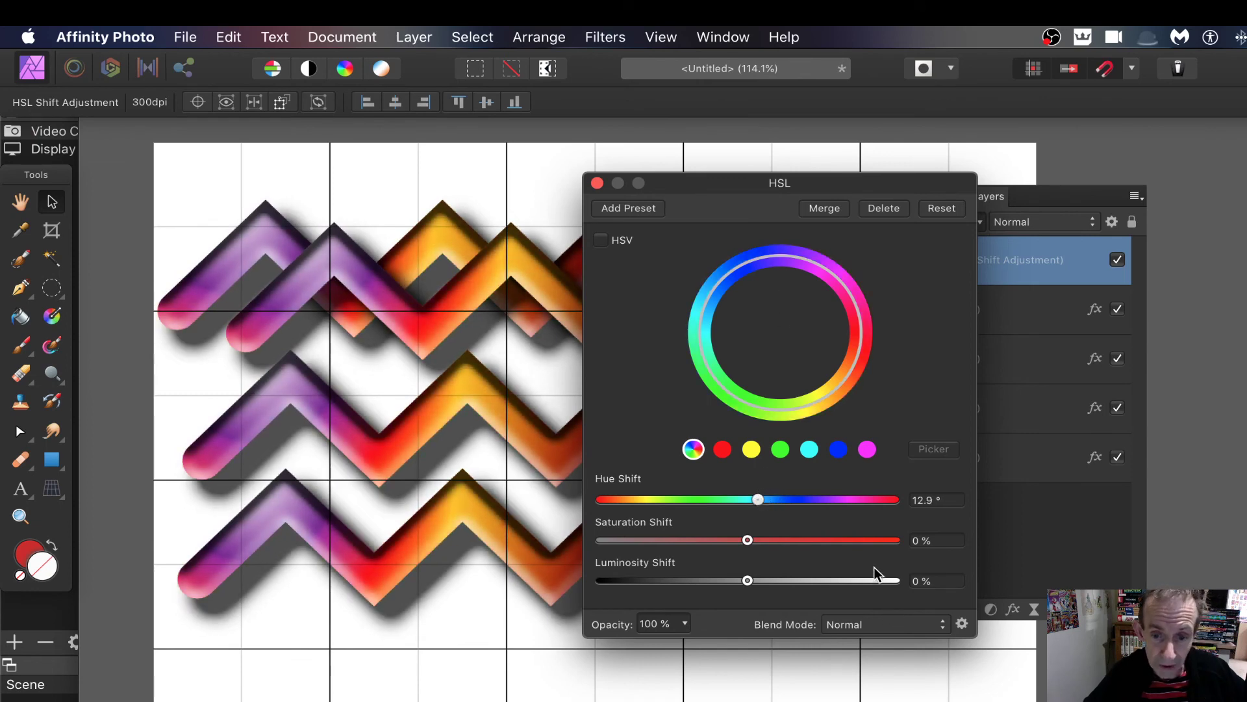
click(596, 183)
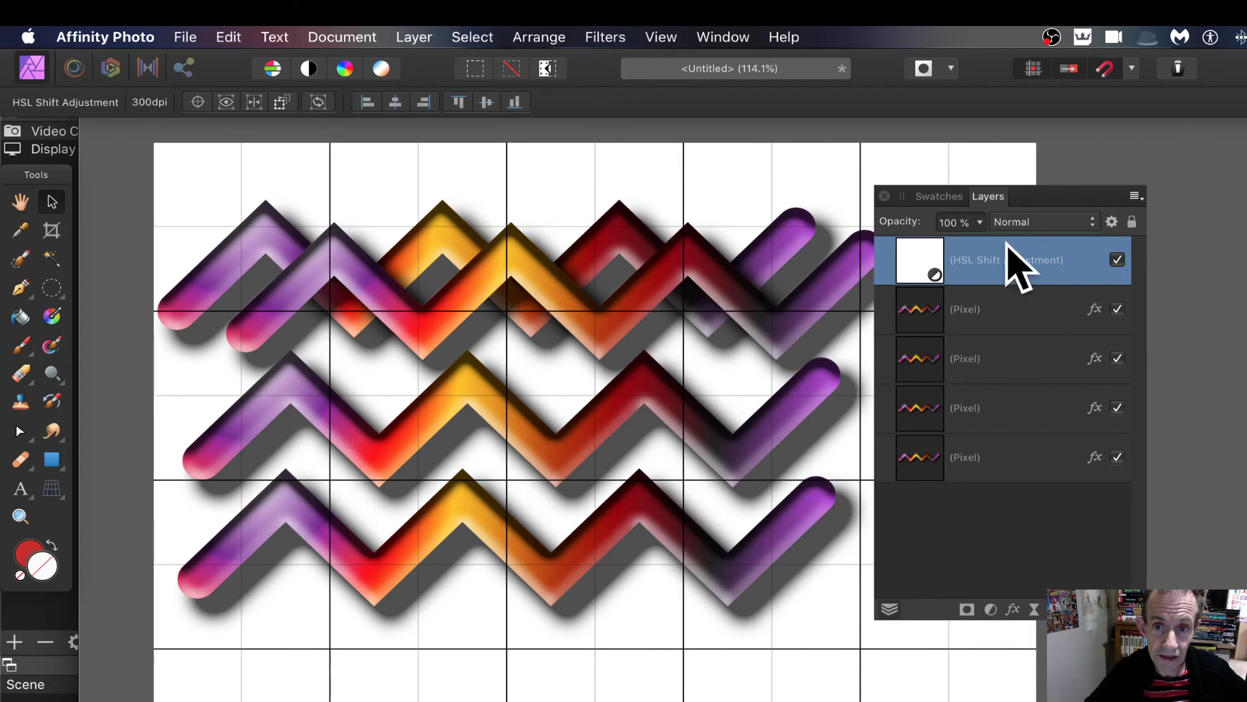
Nest the HSL adjustment inside the bottom zigzag layer and raise its Hue Shift to about 107.4°
drag(915, 259, 942, 299)
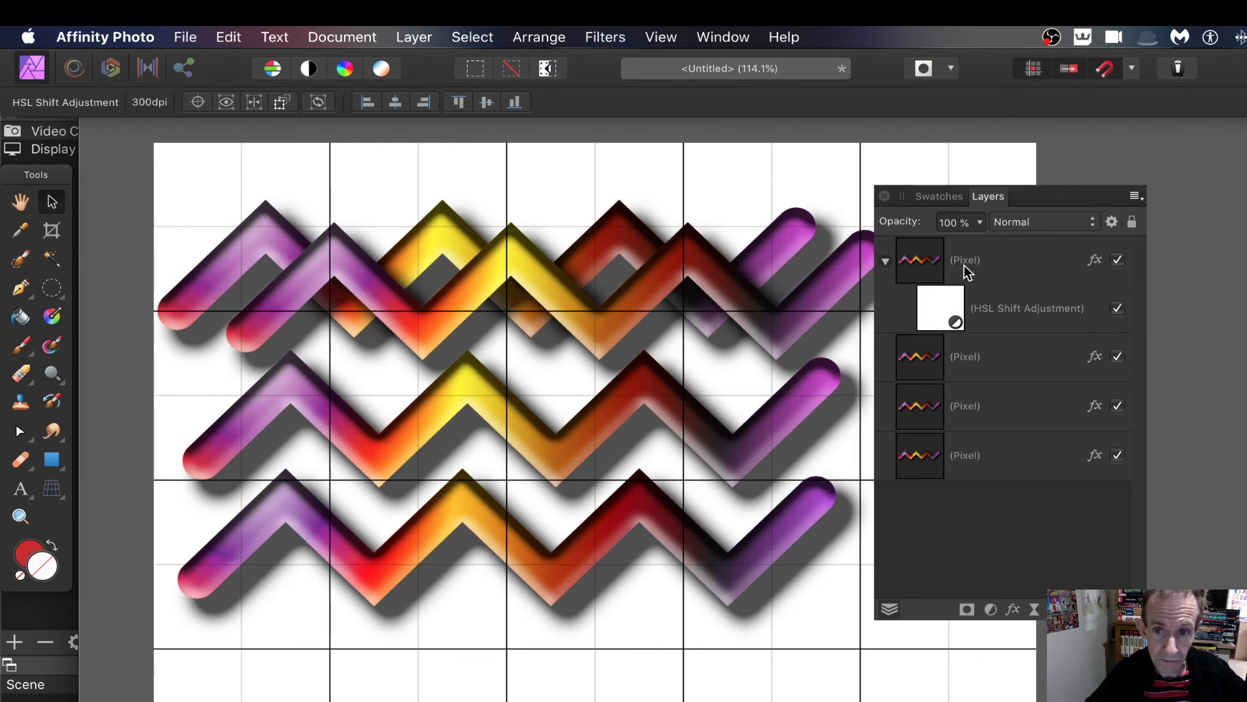
click(918, 261)
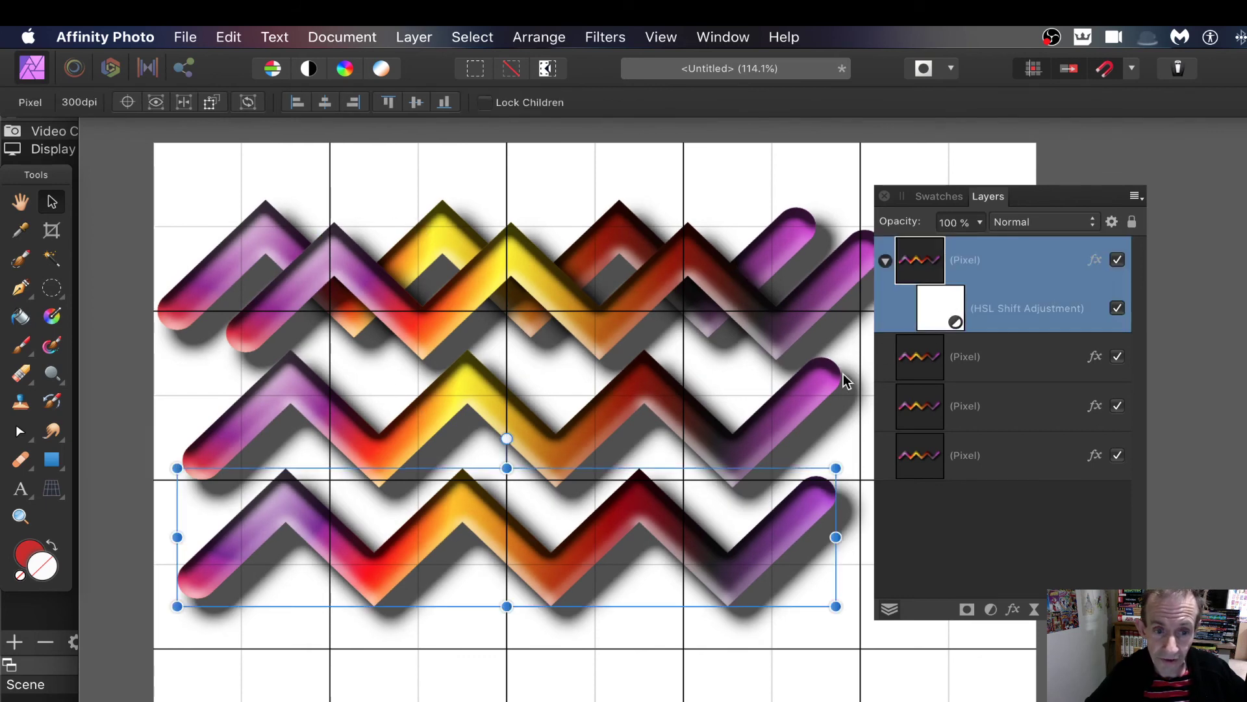
double_click(941, 306)
drag(787, 506, 834, 495)
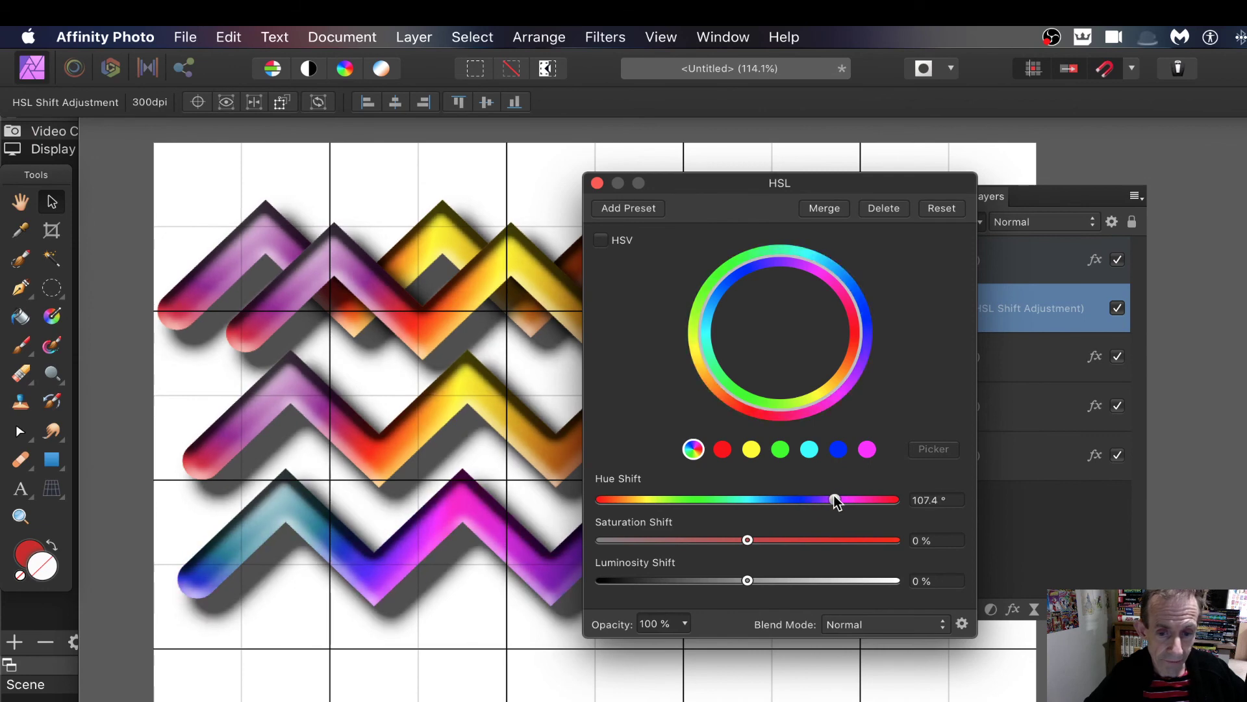
click(597, 183)
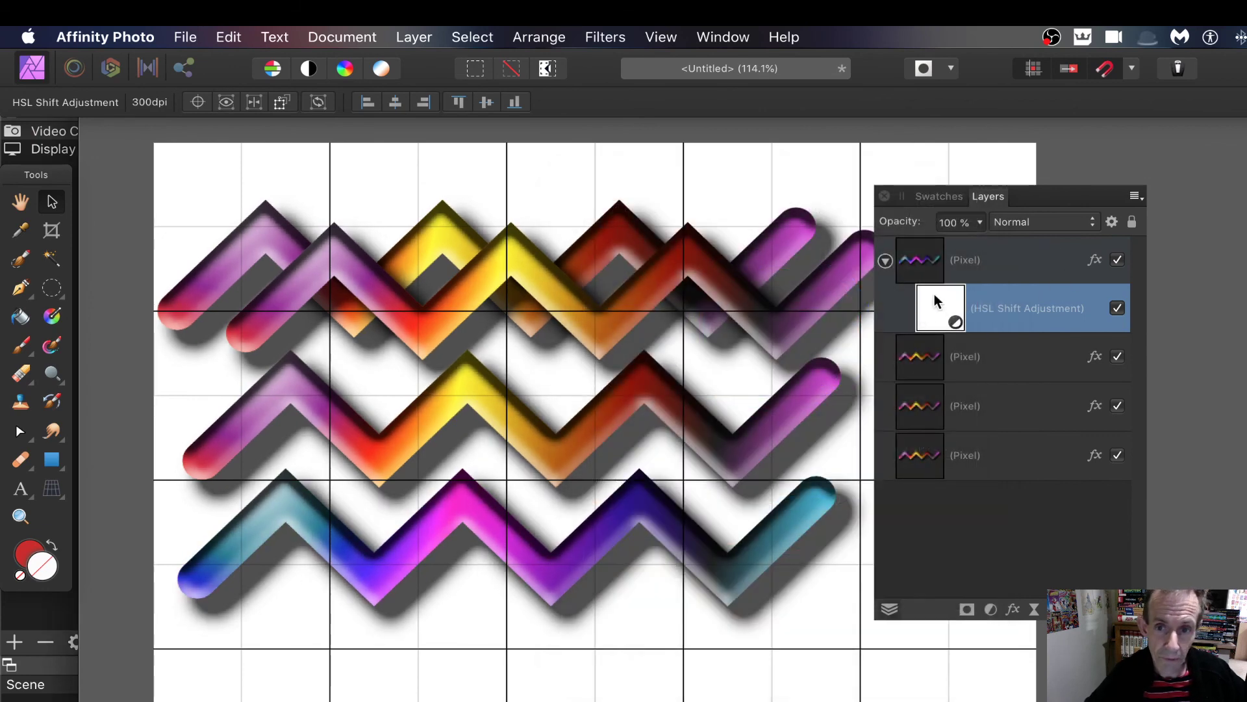